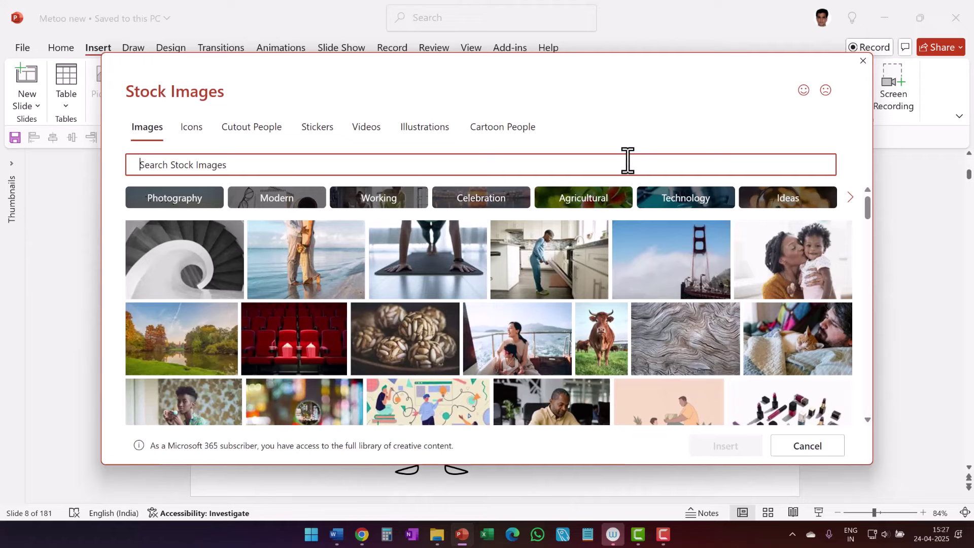
Insert a flat-top haircut head from the Heads category of the Cartoon People stock images
{"action": "left_click", "coordinate": [508, 133]}
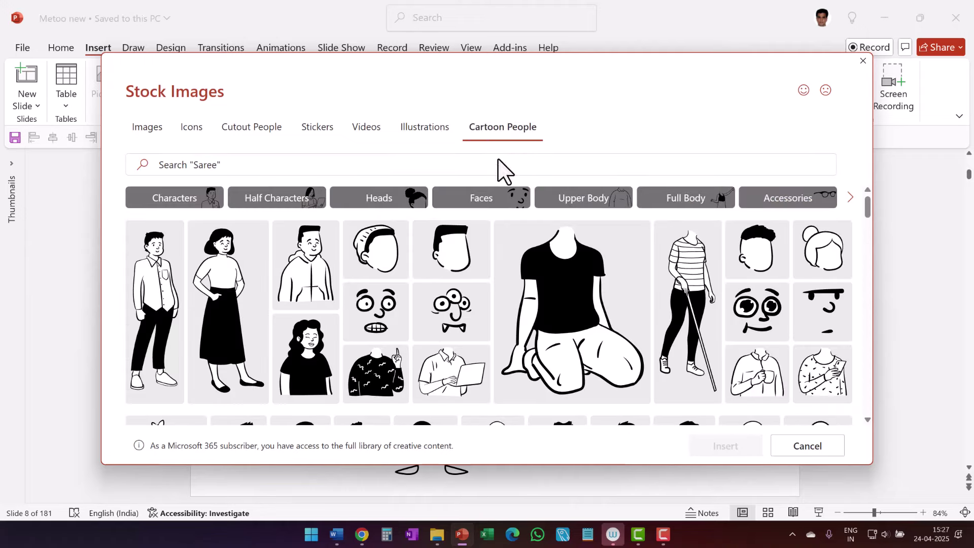
{"action": "left_click", "coordinate": [386, 203]}
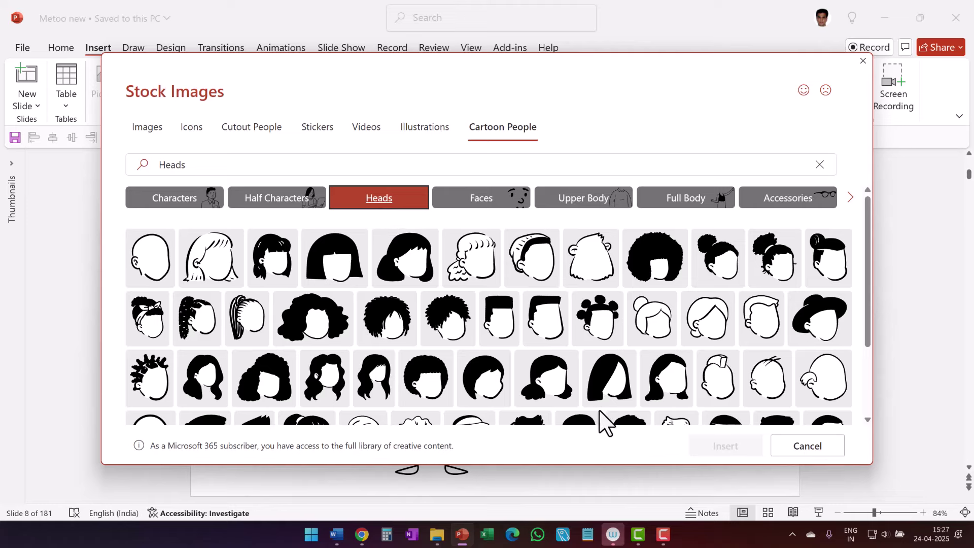
{"action": "scroll", "coordinate": [598, 350], "scroll_direction": "down", "scroll_amount": 1}
{"action": "scroll", "coordinate": [695, 370], "scroll_direction": "down", "scroll_amount": 1}
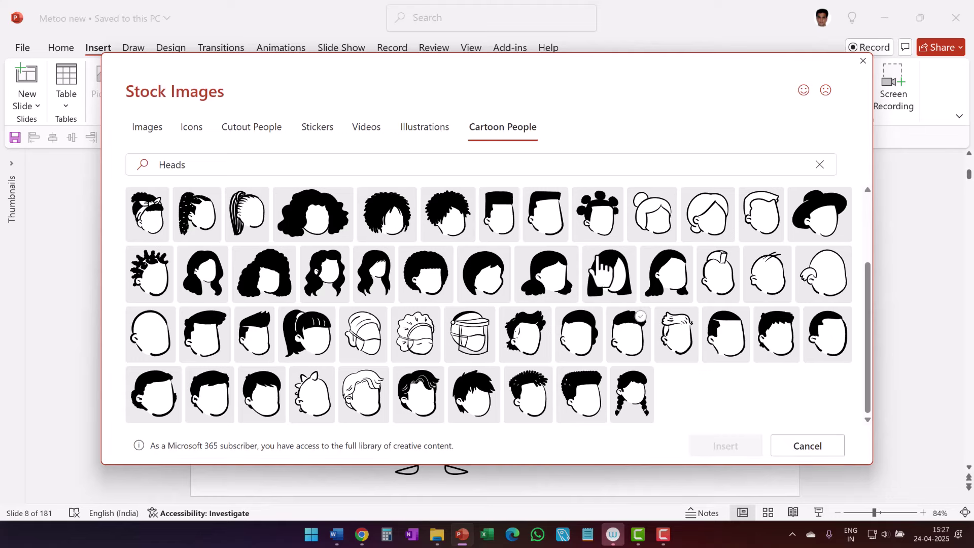
{"action": "left_click", "coordinate": [514, 216]}
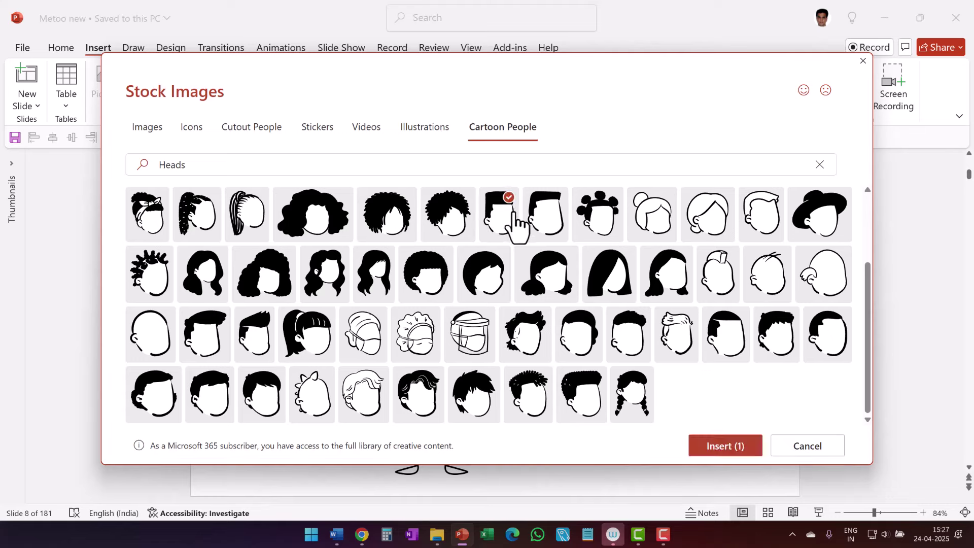
{"action": "left_click", "coordinate": [552, 217]}
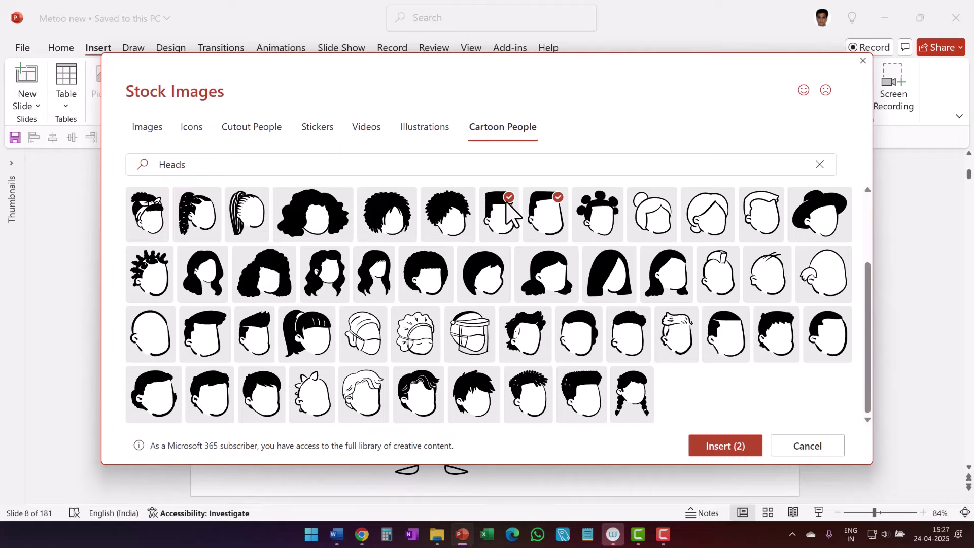
{"action": "left_click", "coordinate": [721, 447]}
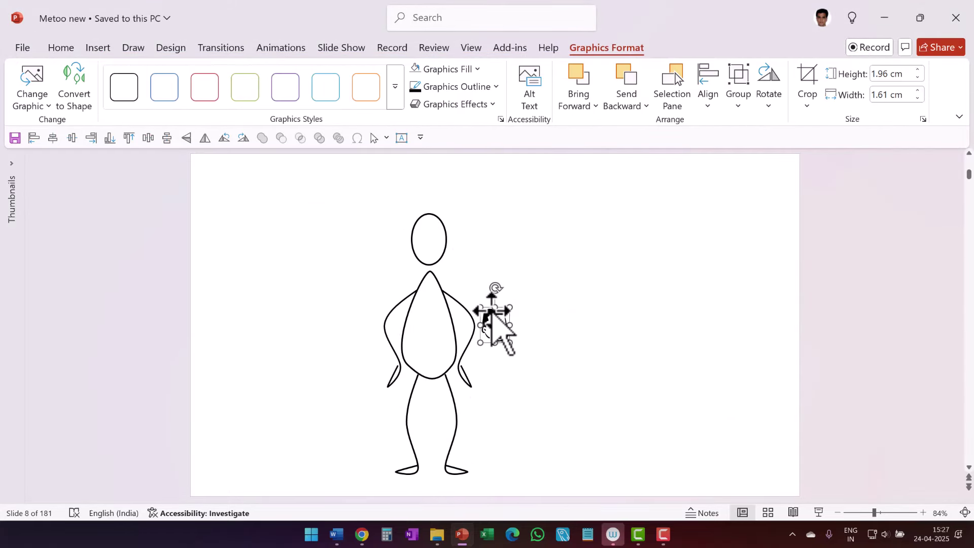
Replace the figure's oval head with the inserted cartoon head, enlarged to about 2.93 cm high and 2.41 cm wide
{"action": "left_click", "coordinate": [445, 242]}
{"action": "key", "text": "Delete"}
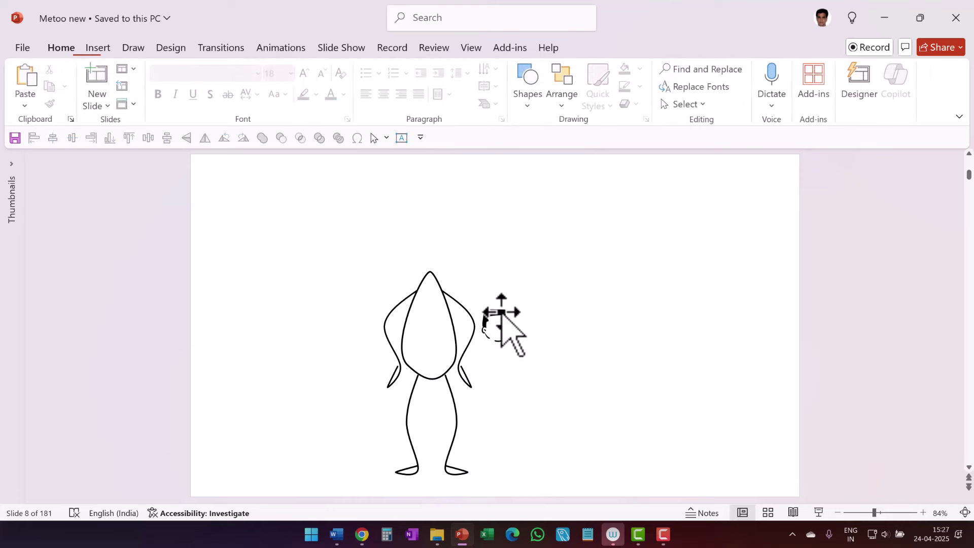
{"action": "left_click_drag", "start_coordinate": [501, 312], "coordinate": [452, 230]}
{"action": "left_click", "coordinate": [570, 420]}
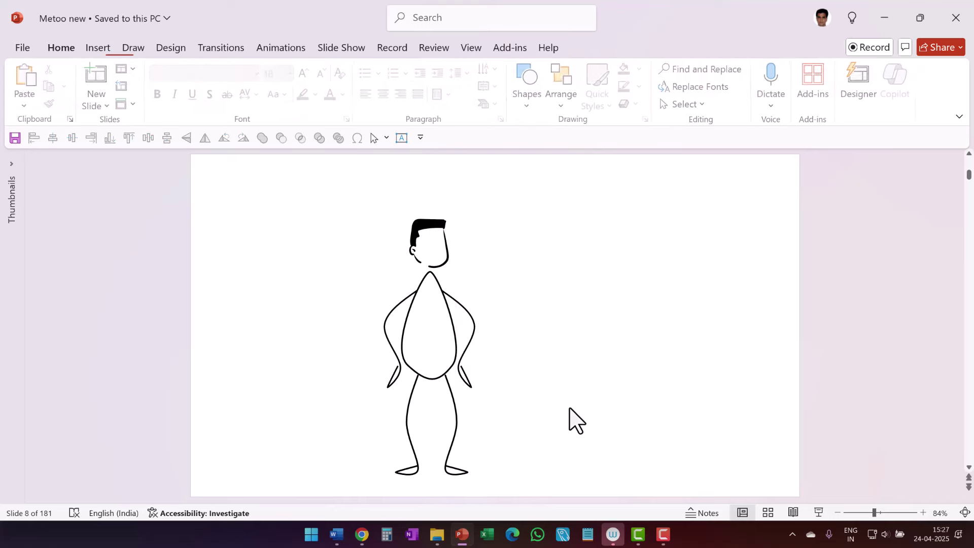
Replace the cartoon head with a drawn oval about 2.73 cm high and 1.52 cm wide, placed just above the body
{"action": "left_click", "coordinate": [449, 265]}
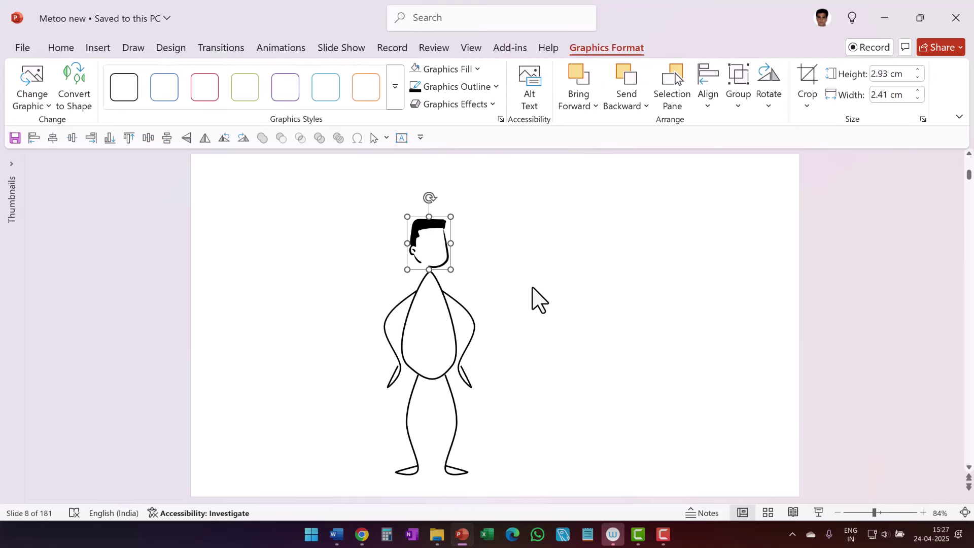
{"action": "key", "text": "Delete"}
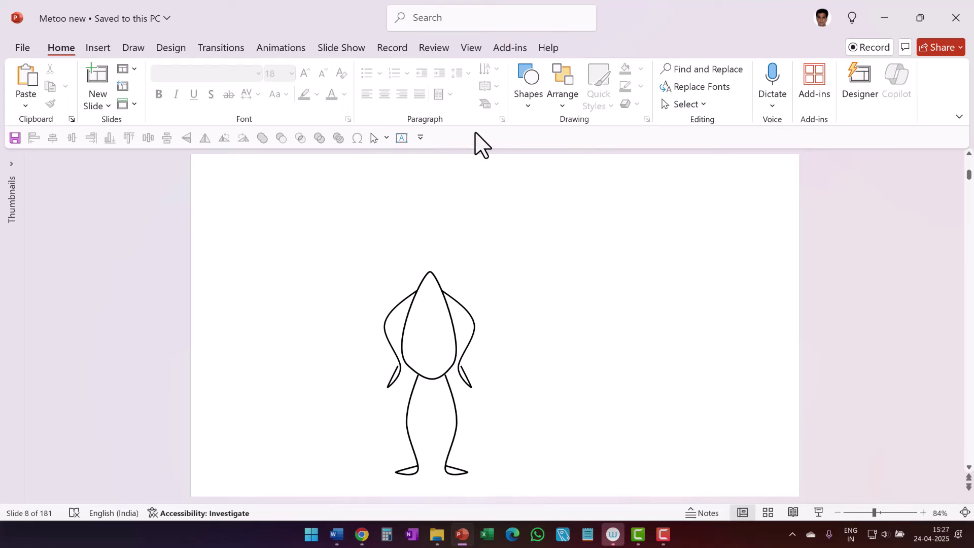
{"action": "left_click", "coordinate": [525, 99]}
{"action": "left_click", "coordinate": [579, 157]}
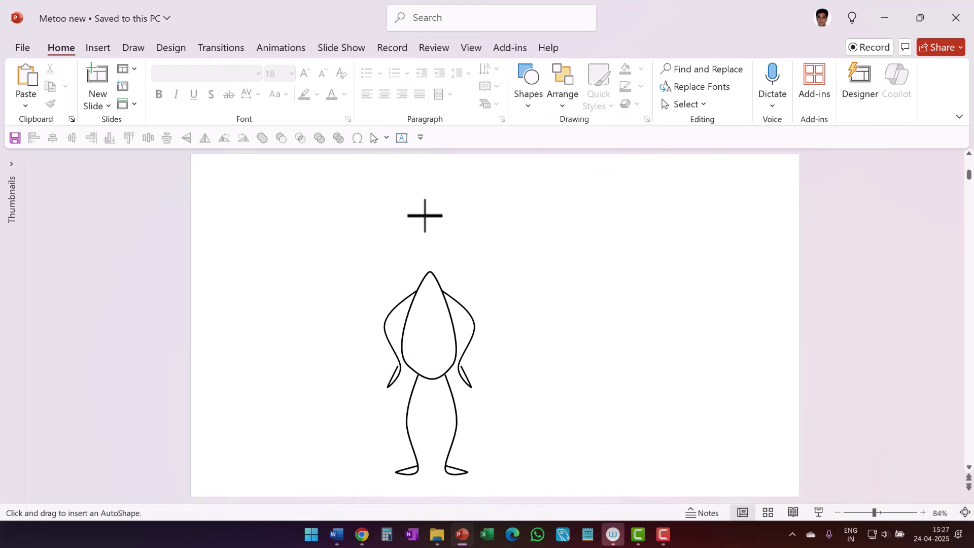
{"action": "left_click_drag", "start_coordinate": [425, 215], "coordinate": [436, 248]}
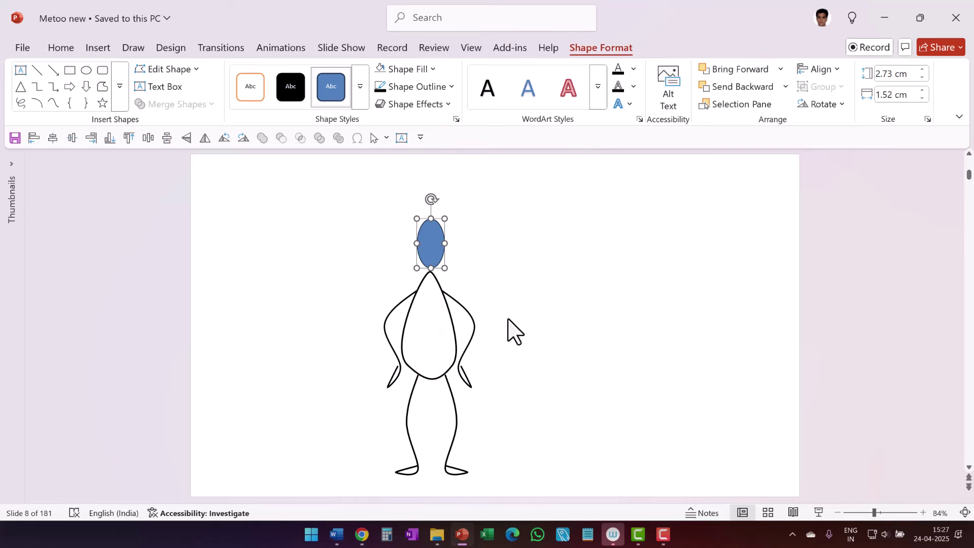
Fill the oval head with white and set its outline weight to 2¼ pt
{"action": "left_click", "coordinate": [406, 70]}
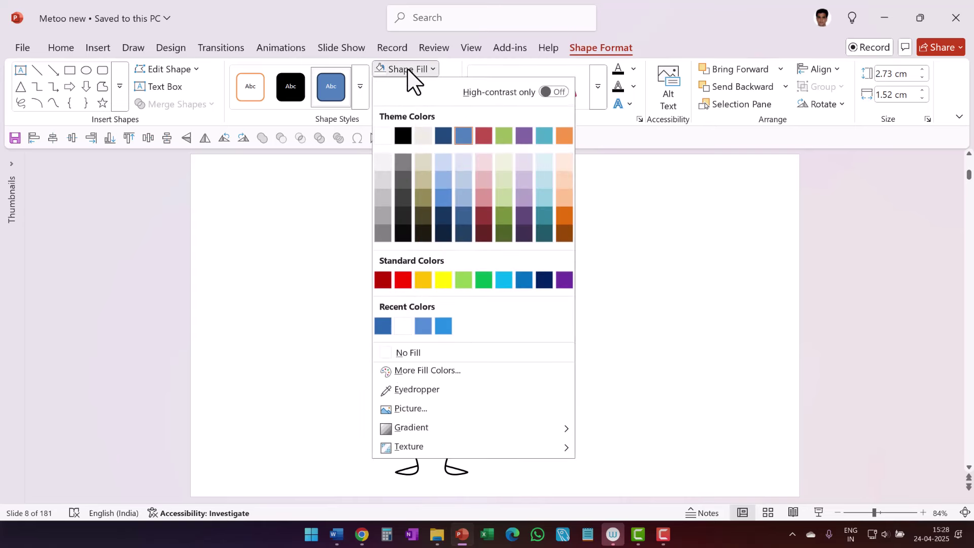
{"action": "left_click", "coordinate": [384, 136]}
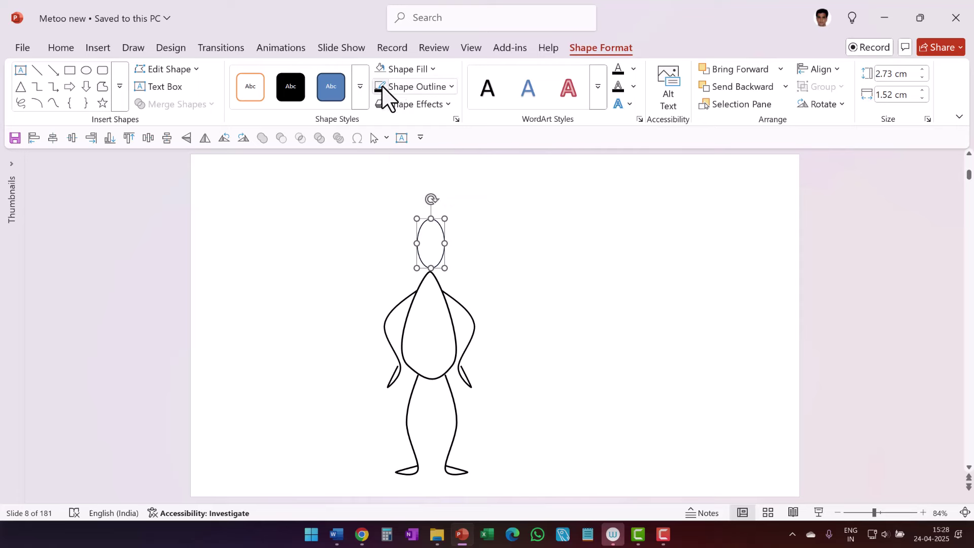
{"action": "left_click", "coordinate": [419, 90]}
{"action": "mouse_move", "coordinate": [426, 429]}
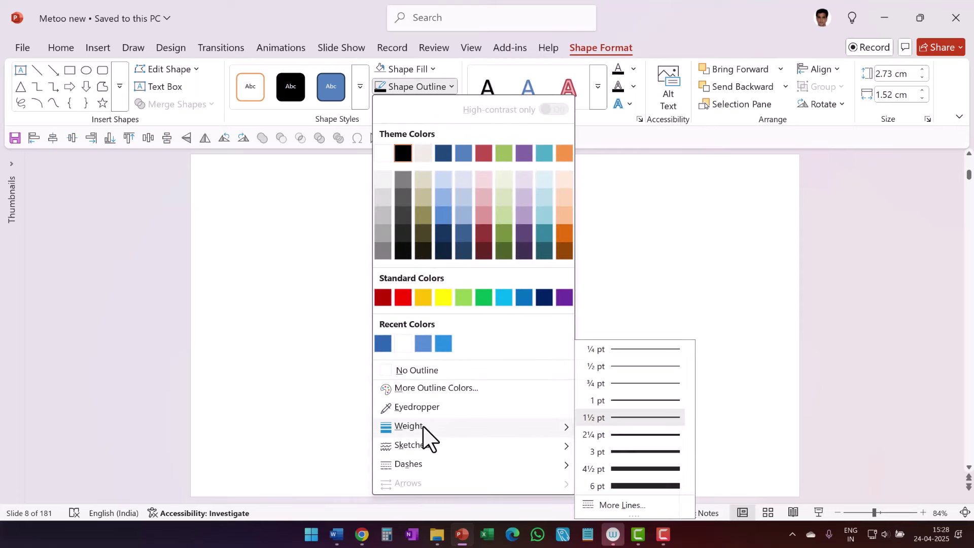
{"action": "left_click", "coordinate": [609, 436]}
{"action": "left_click", "coordinate": [583, 395]}
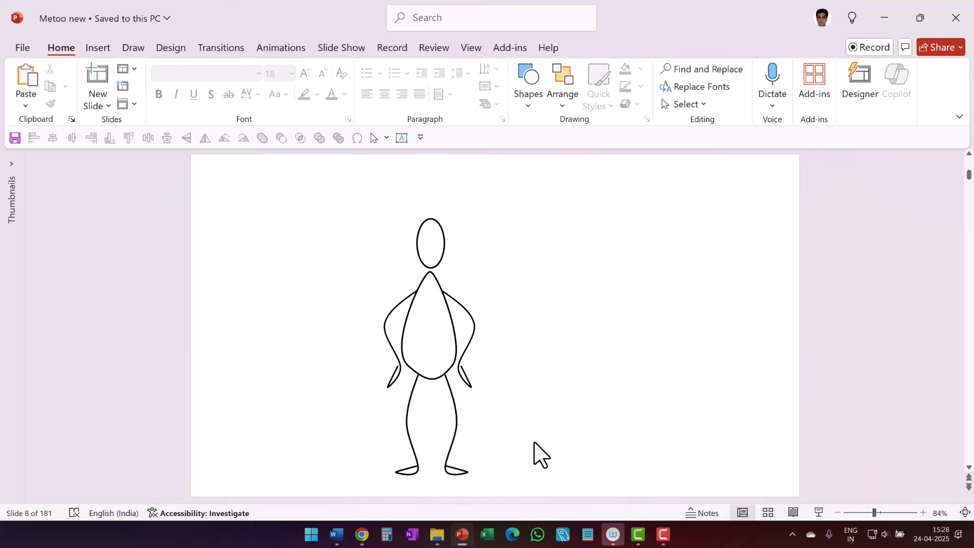
Insert the open-mouthed face with raised eyebrows from the Faces category of the Cartoon People stock images
{"action": "key", "text": "alt+n"}
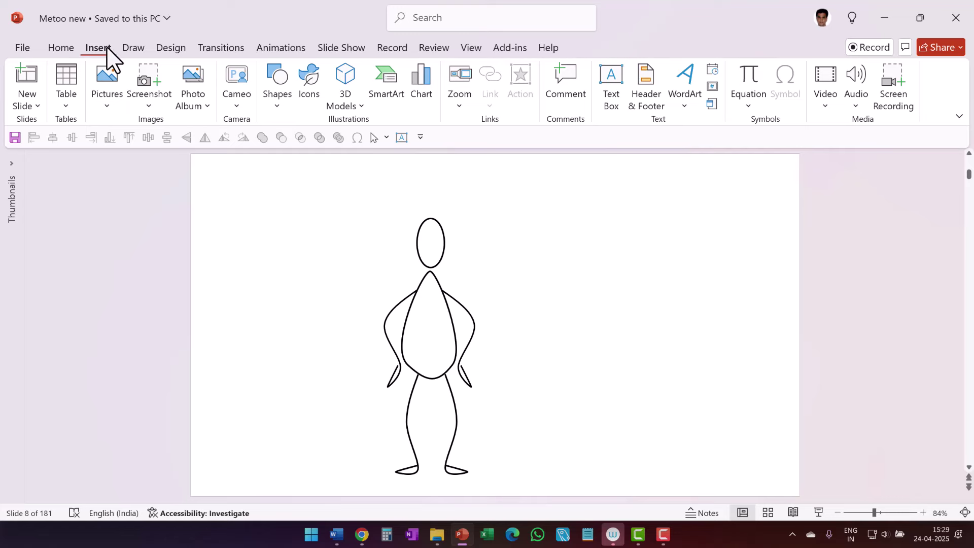
{"action": "left_click", "coordinate": [106, 101]}
{"action": "left_click", "coordinate": [137, 161]}
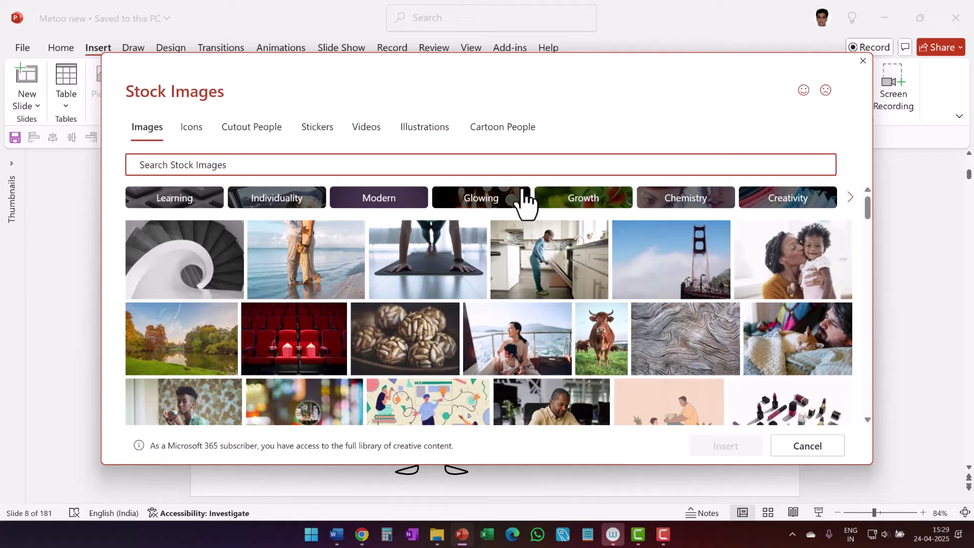
{"action": "left_click", "coordinate": [536, 131]}
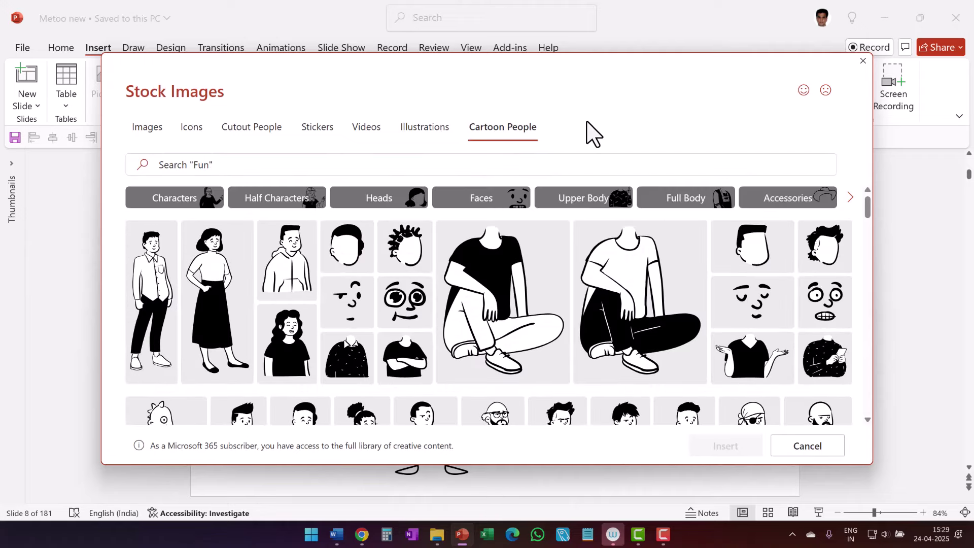
{"action": "left_click", "coordinate": [476, 205]}
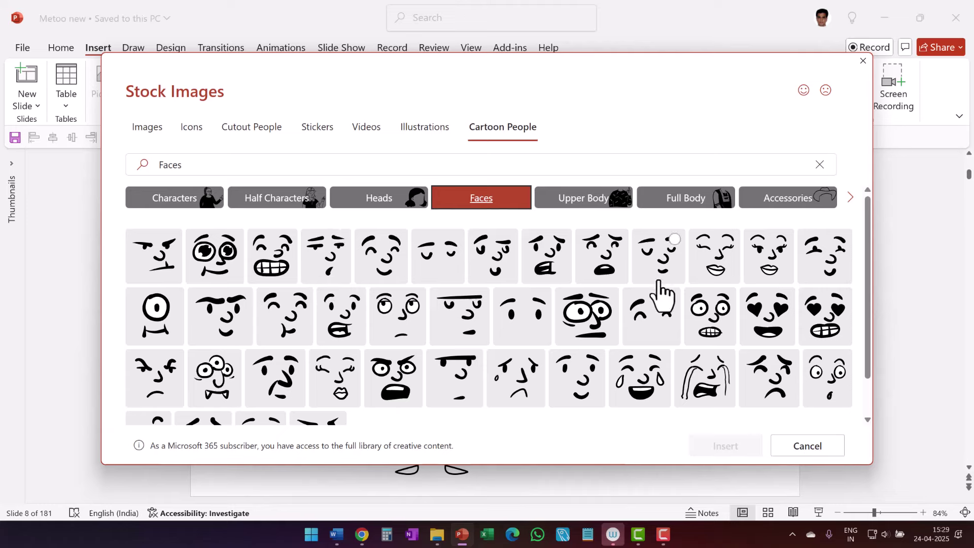
{"action": "scroll", "coordinate": [662, 289], "scroll_direction": "down", "scroll_amount": 1}
{"action": "scroll", "coordinate": [663, 289], "scroll_direction": "up", "scroll_amount": 1}
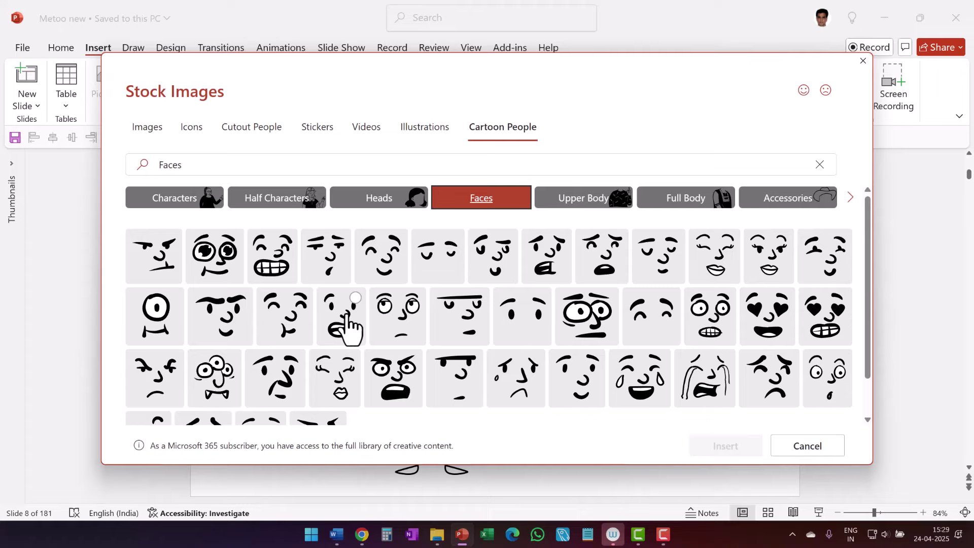
{"action": "left_click", "coordinate": [348, 325]}
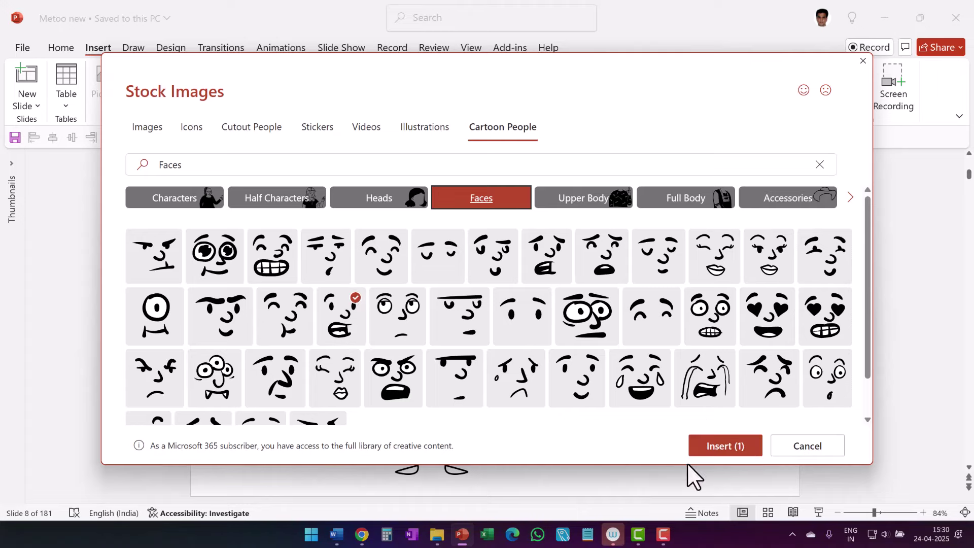
{"action": "left_click", "coordinate": [745, 450]}
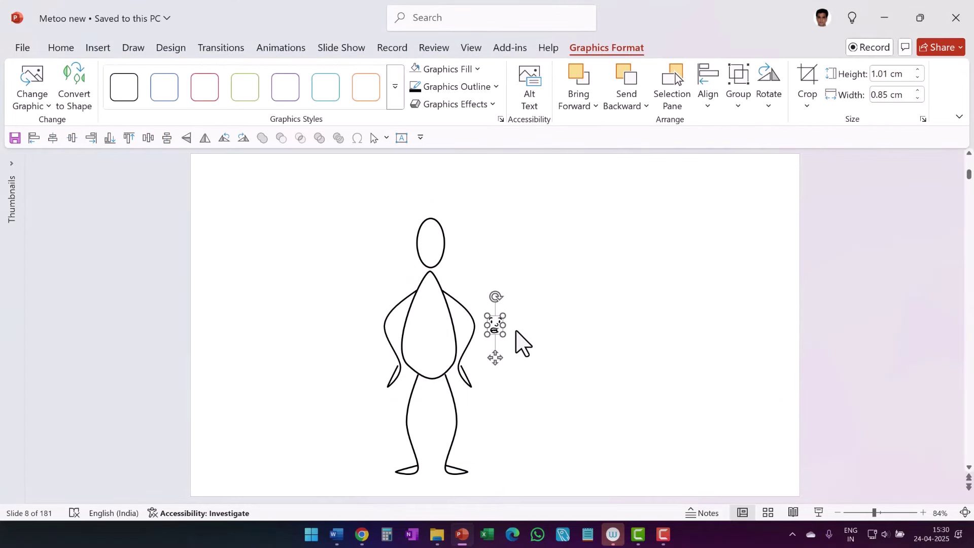
Try the face graphic on the oval head at about 1.63 cm high by 1.38 cm wide, and delete it
{"action": "left_click_drag", "start_coordinate": [506, 312], "coordinate": [512, 305]}
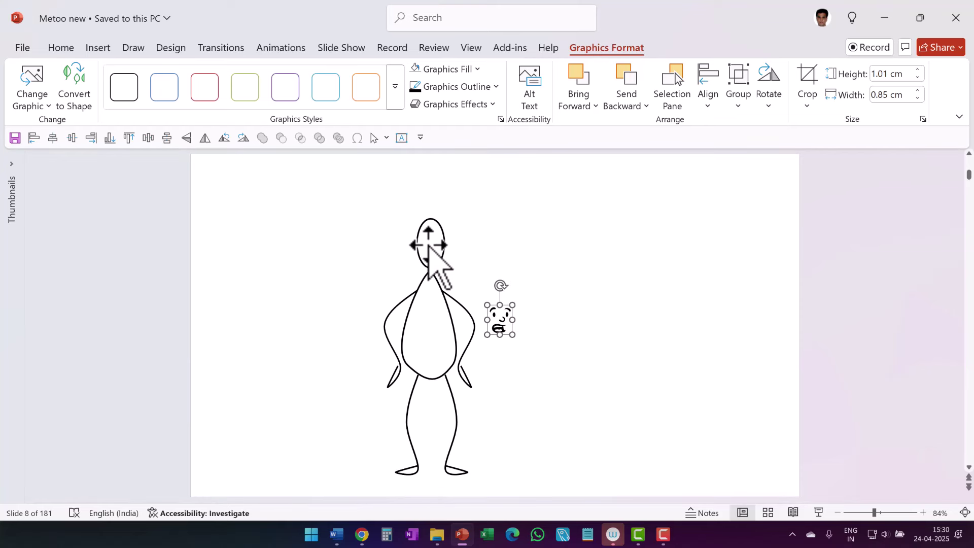
{"action": "left_click_drag", "start_coordinate": [505, 315], "coordinate": [444, 239]}
{"action": "left_click", "coordinate": [631, 381]}
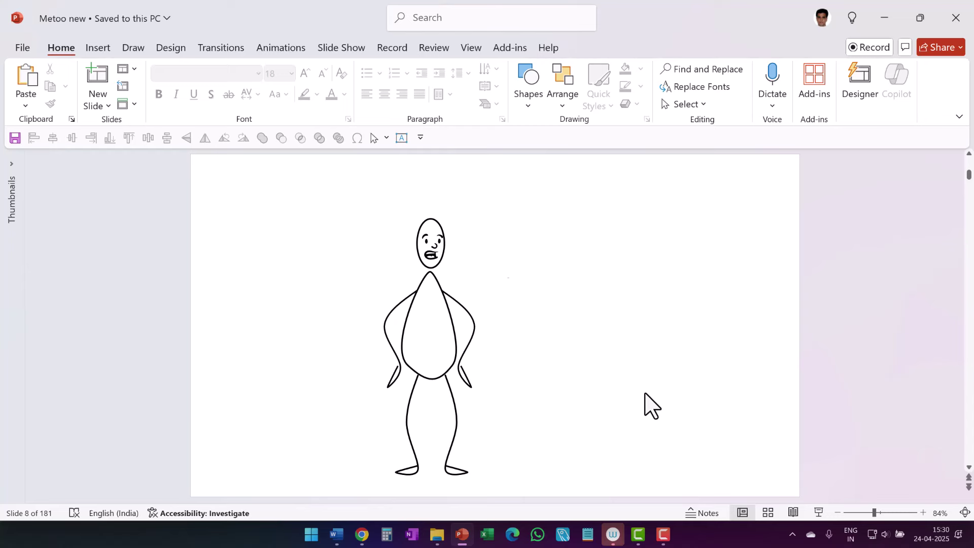
{"action": "left_click", "coordinate": [436, 248]}
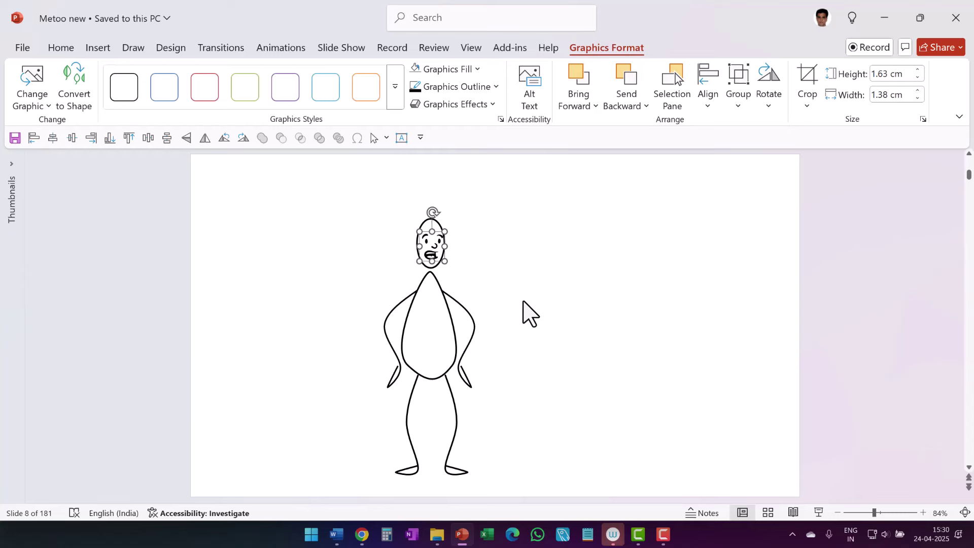
{"action": "key", "text": "Delete"}
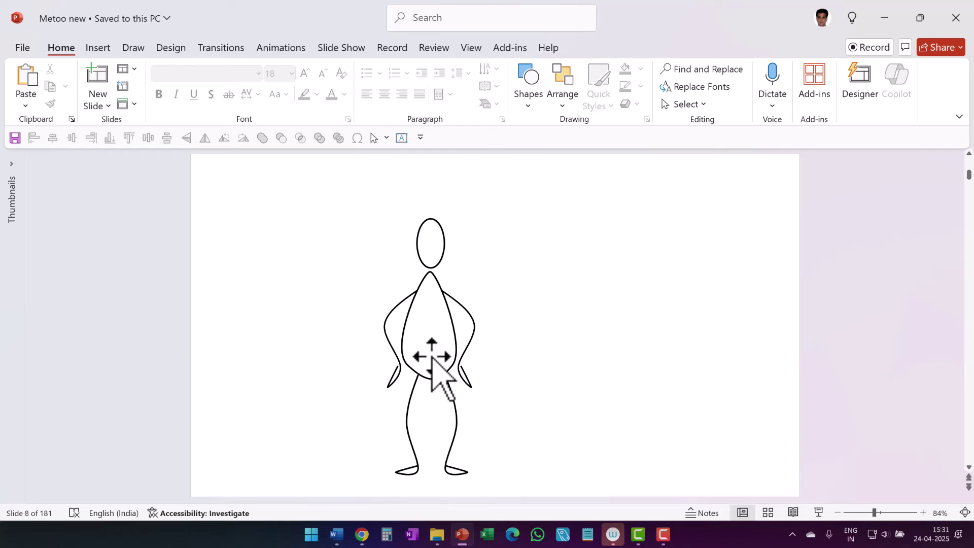
Draw a narrow closed leaf-like shape beside the figure with the Curve tool, about 6.33 cm high and 1.49 cm wide
{"action": "left_click", "coordinate": [536, 108]}
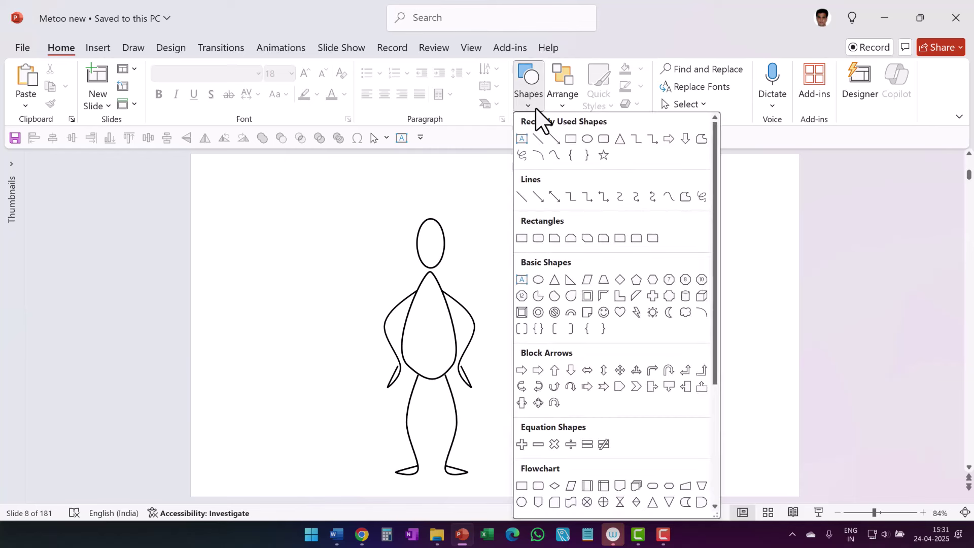
{"action": "left_click", "coordinate": [669, 197]}
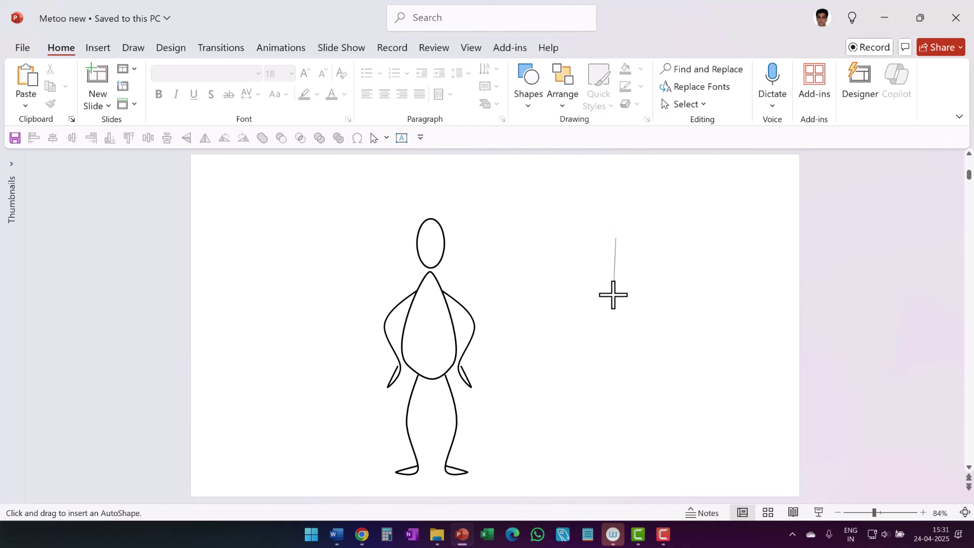
{"action": "left_click_drag", "start_coordinate": [614, 295], "coordinate": [629, 342]}
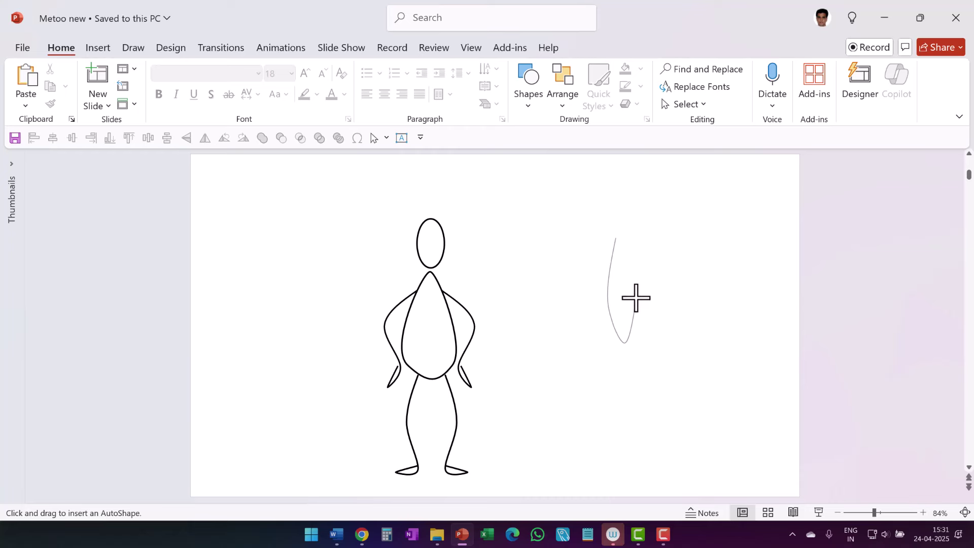
{"action": "left_click", "coordinate": [616, 235]}
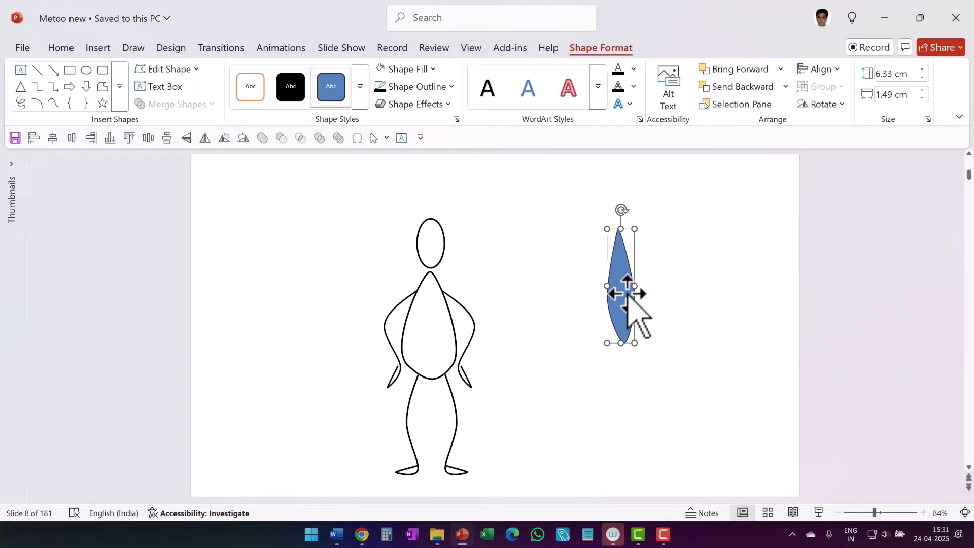
Give the narrow curved shape a pattern fill using Diagonal stripes: Wide downward
{"action": "right_click", "coordinate": [628, 296]}
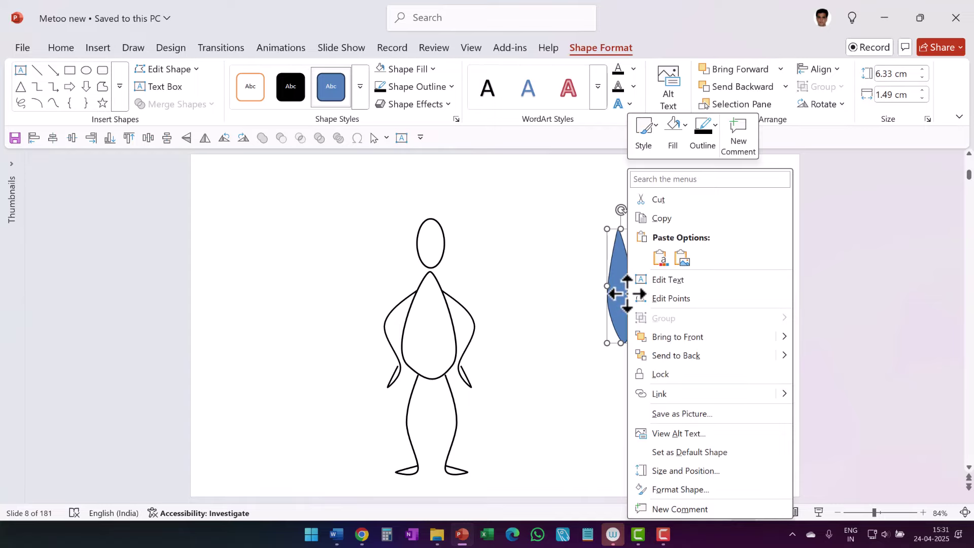
{"action": "left_click", "coordinate": [679, 490]}
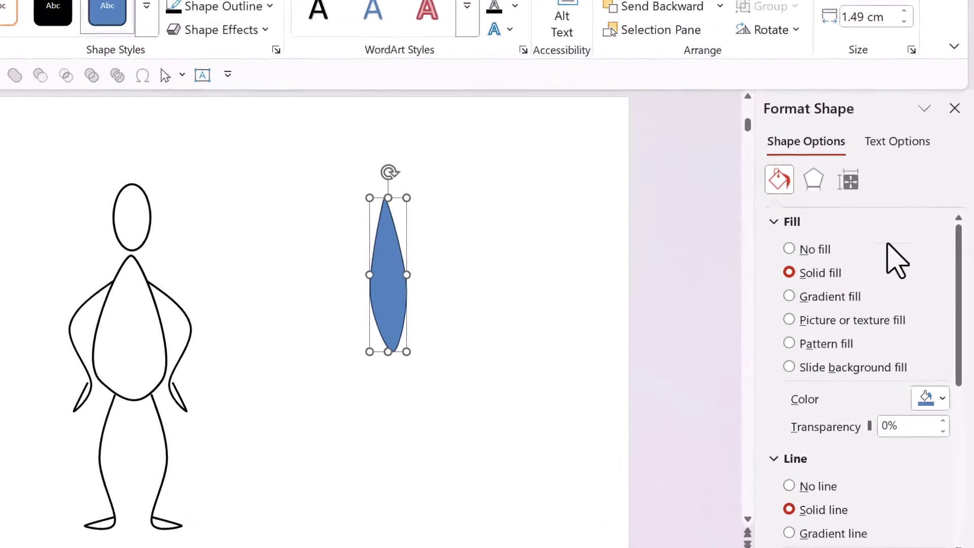
{"action": "left_click", "coordinate": [773, 351]}
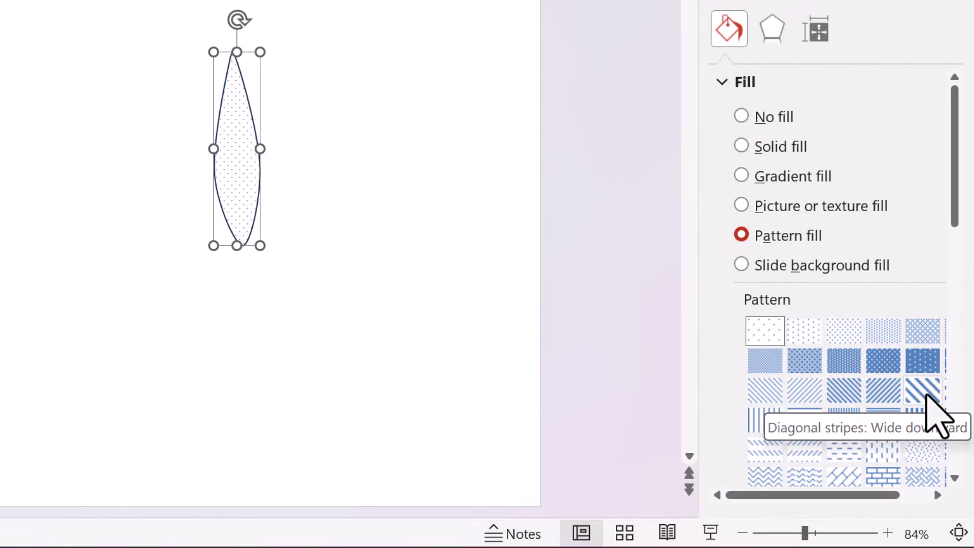
{"action": "left_click", "coordinate": [926, 396]}
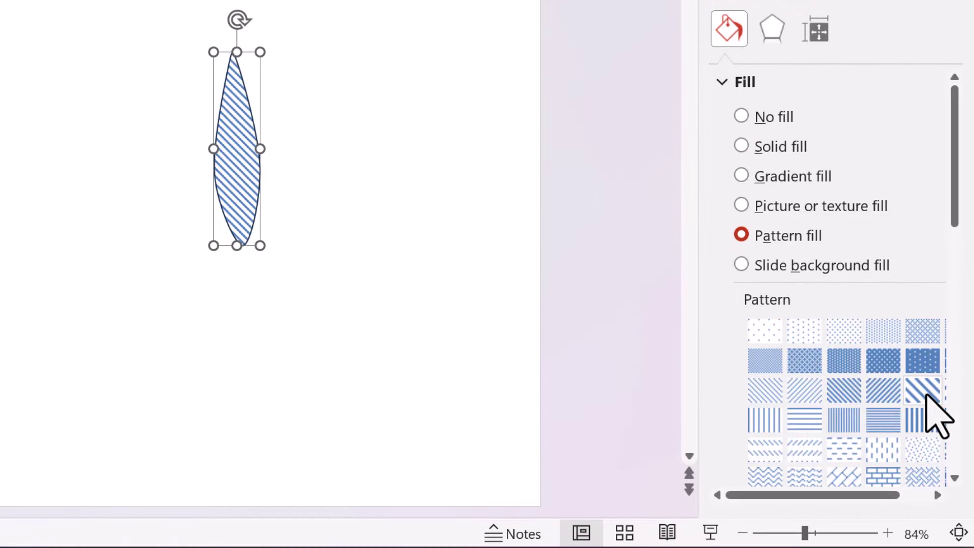
Set the leaf-like shape's pattern foreground to red, try the brick pattern, and settle on wide horizontal stripes
{"action": "scroll", "coordinate": [916, 395], "scroll_direction": "down", "scroll_amount": 3}
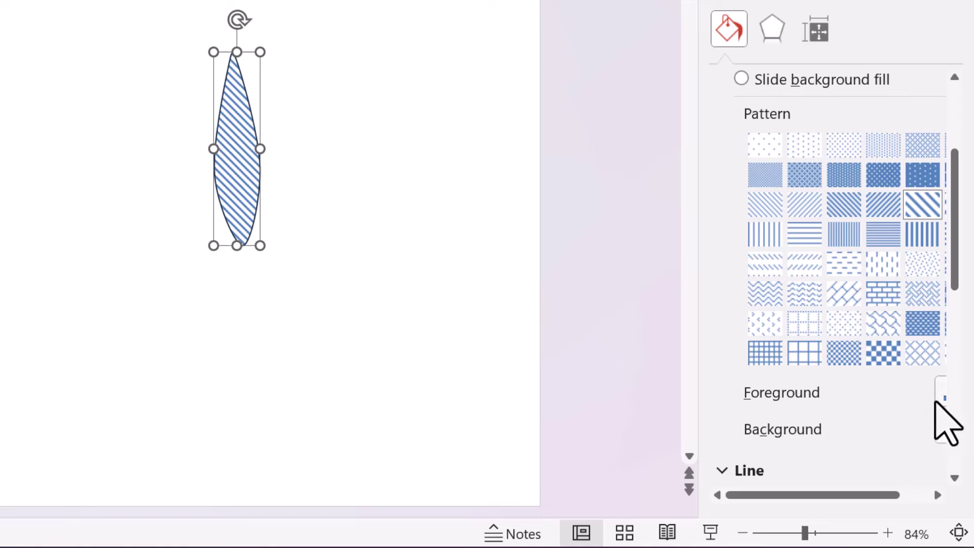
{"action": "left_click", "coordinate": [936, 401]}
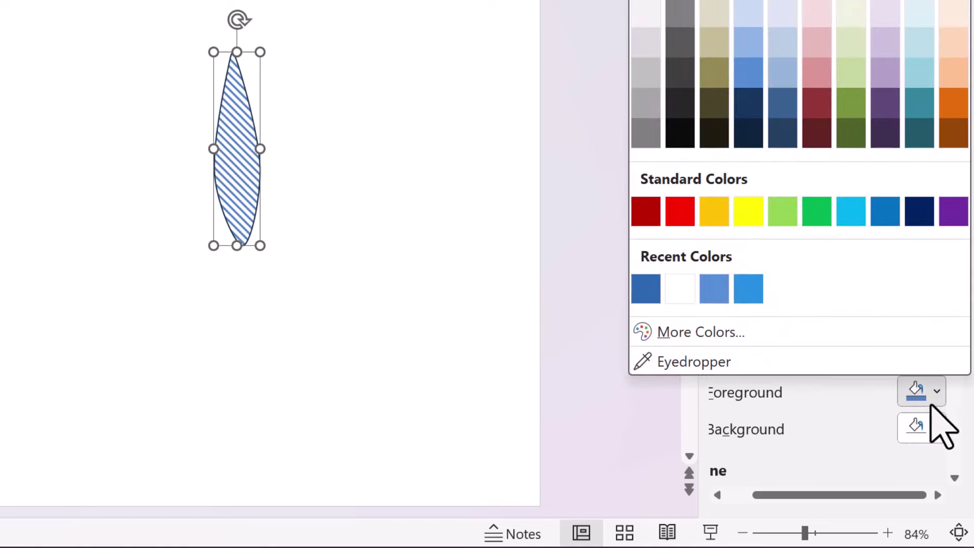
{"action": "left_click", "coordinate": [680, 211]}
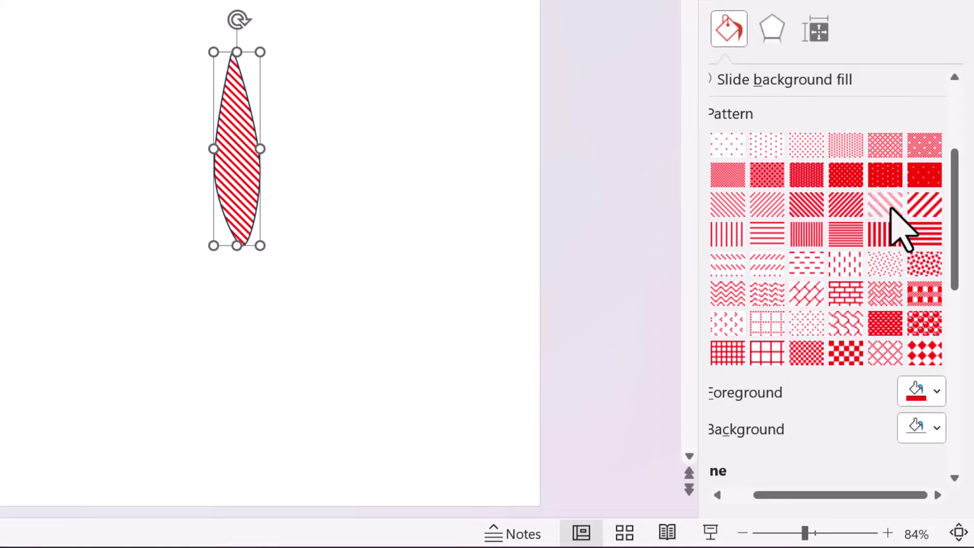
{"action": "left_click", "coordinate": [855, 297]}
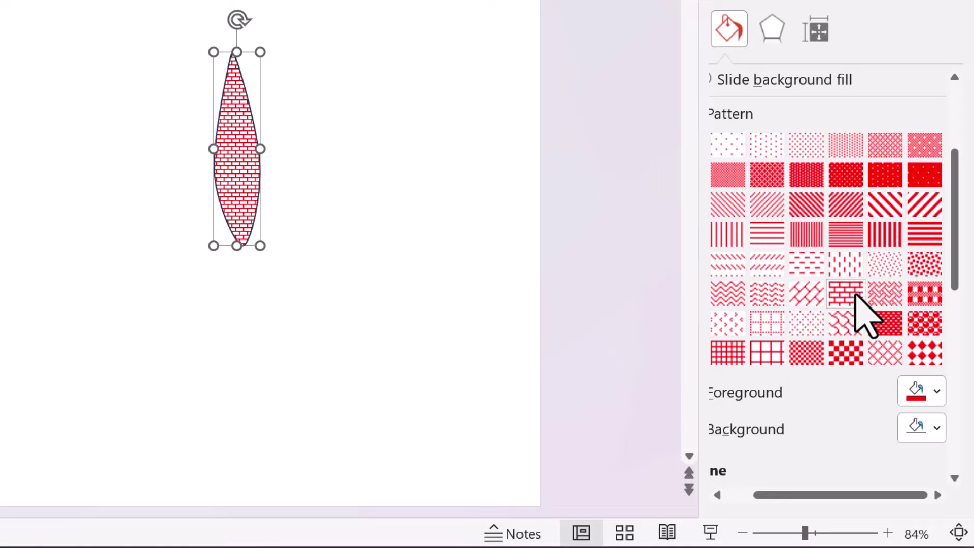
{"action": "left_click", "coordinate": [918, 233]}
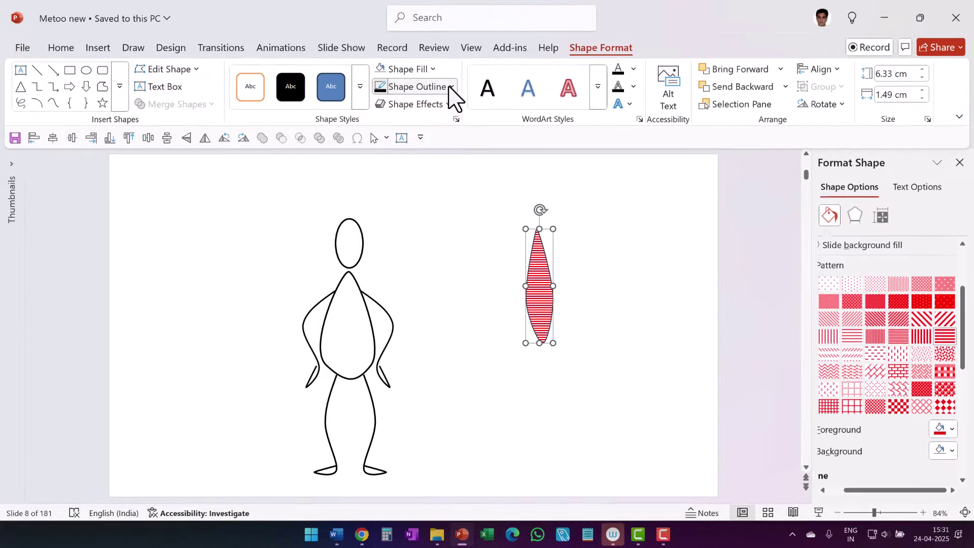
Set the red striped shape's outline weight to ½ pt and shift the shape slightly down
{"action": "left_click", "coordinate": [411, 55]}
{"action": "mouse_move", "coordinate": [386, 422]}
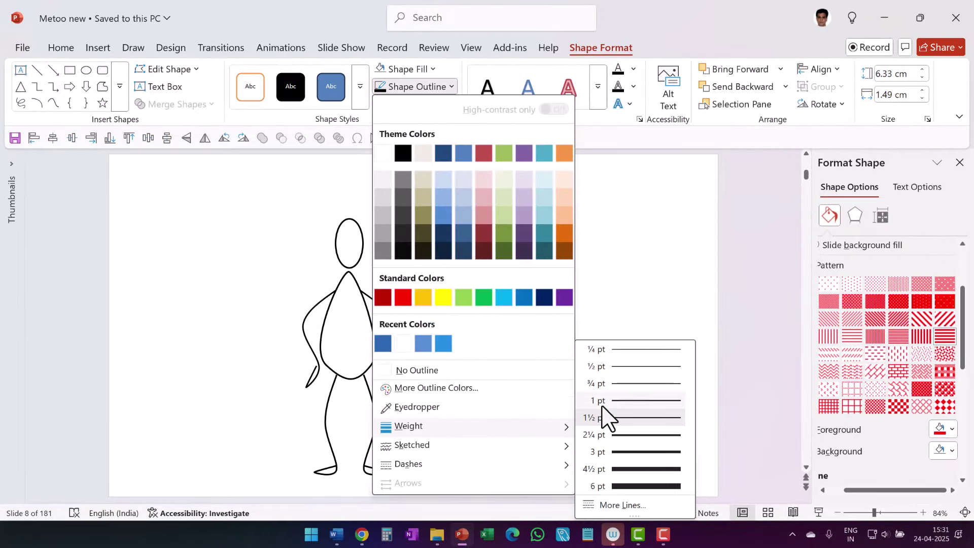
{"action": "left_click", "coordinate": [642, 367]}
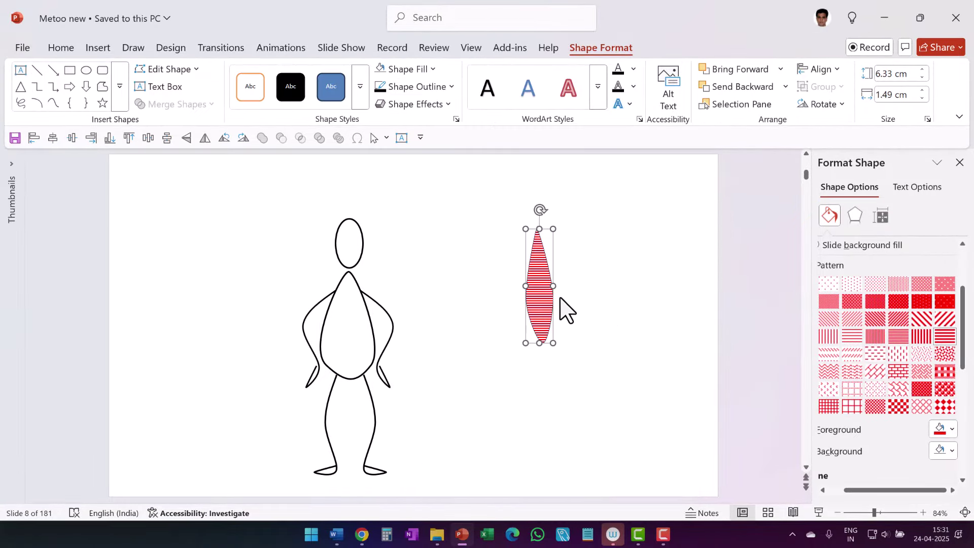
{"action": "left_click_drag", "start_coordinate": [536, 294], "coordinate": [534, 308]}
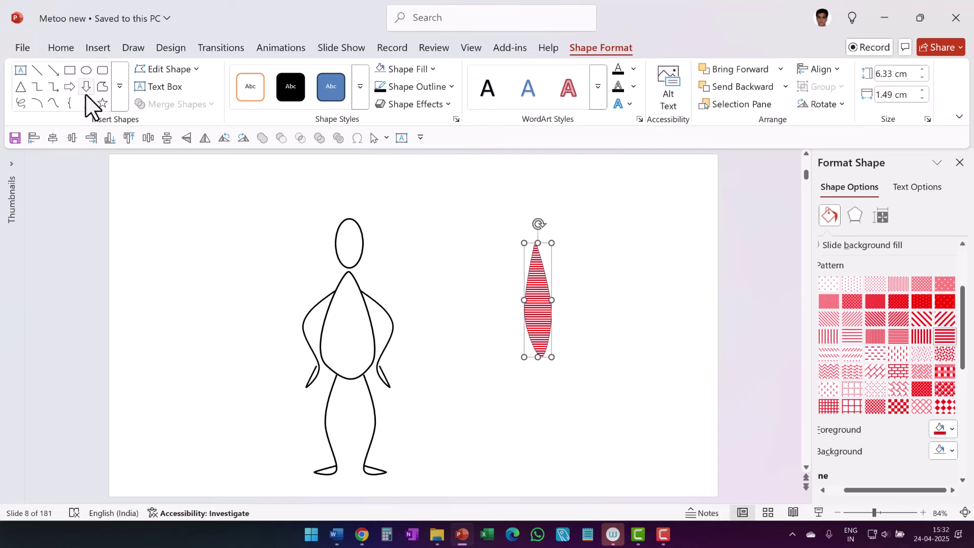
Draw an isosceles triangle, flip it vertically and shrink it to about 0.55 by 1.04 cm atop the striped shape as a tie knot
{"action": "left_click", "coordinate": [20, 88]}
{"action": "left_click_drag", "start_coordinate": [577, 214], "coordinate": [549, 196]}
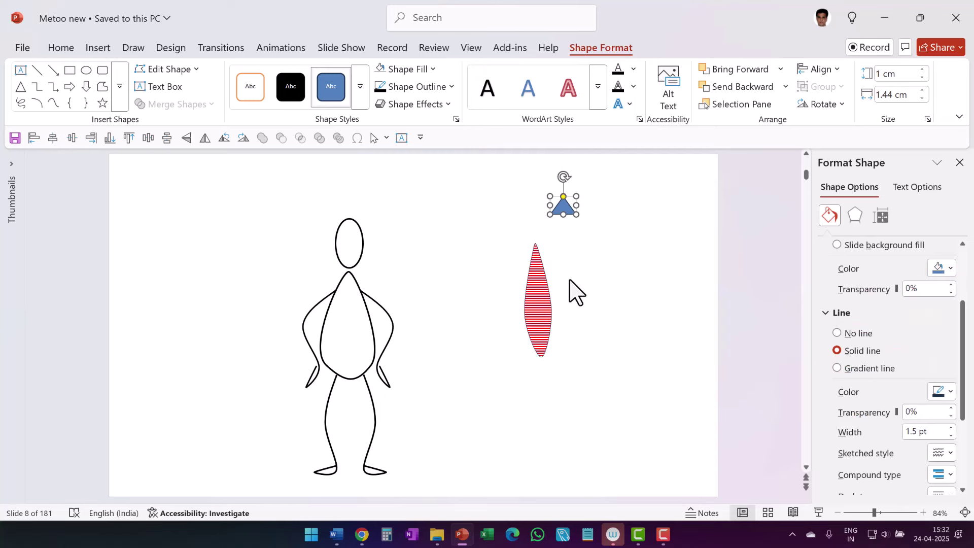
{"action": "left_click", "coordinate": [206, 144]}
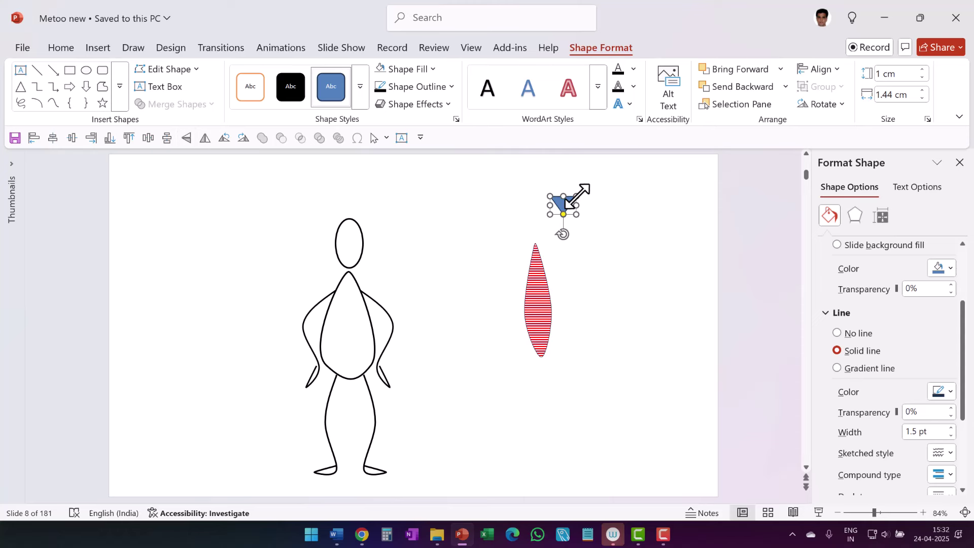
{"action": "left_click_drag", "start_coordinate": [577, 196], "coordinate": [536, 237]}
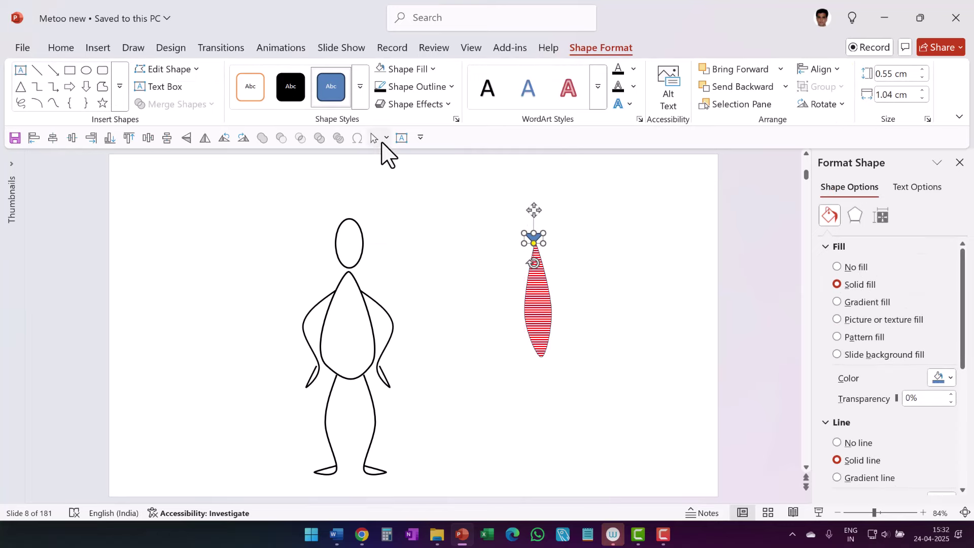
Fill the tie-knot triangle with red and remove its outline
{"action": "left_click", "coordinate": [409, 69]}
{"action": "left_click", "coordinate": [403, 279]}
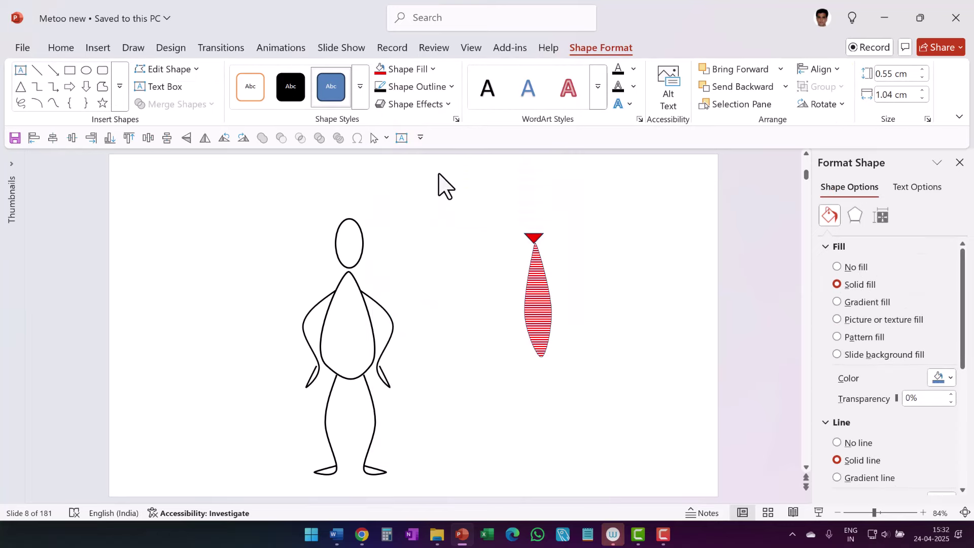
{"action": "left_click", "coordinate": [440, 87]}
{"action": "left_click", "coordinate": [429, 371]}
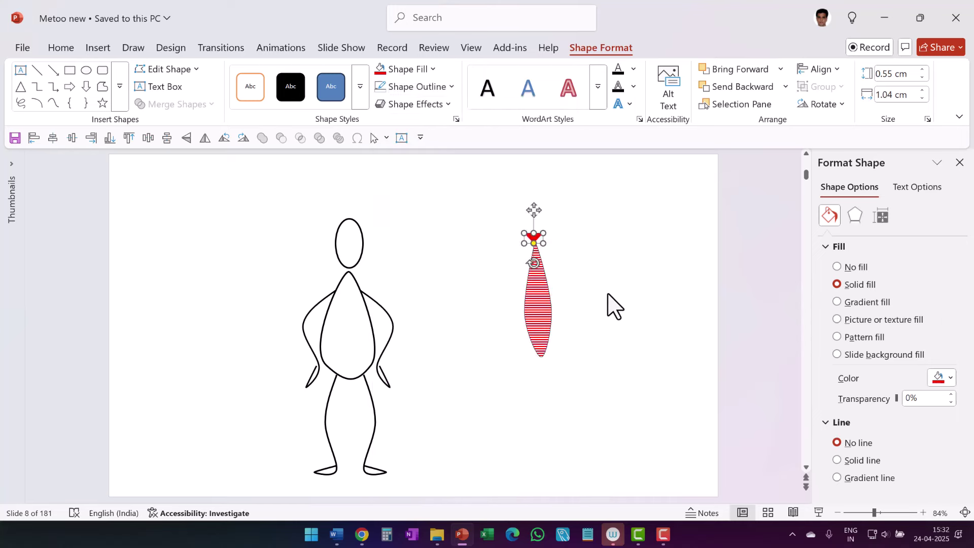
Group the knot and striped shape into one tie, scale it down and place it on the figure's torso
{"action": "left_click_drag", "start_coordinate": [595, 309], "coordinate": [540, 314]}
{"action": "left_click", "coordinate": [552, 354]}
{"action": "left_click_drag", "start_coordinate": [543, 272], "coordinate": [347, 304]}
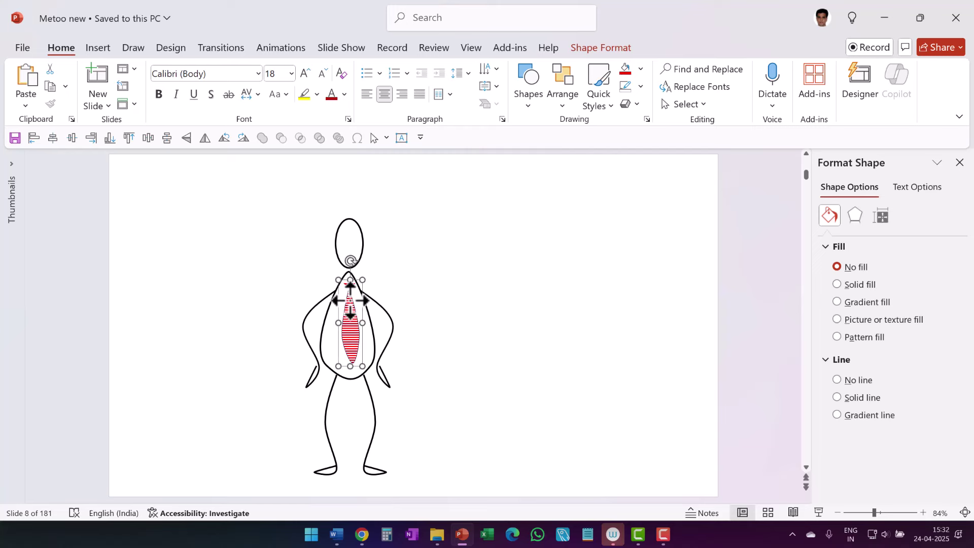
{"action": "left_click", "coordinate": [531, 391]}
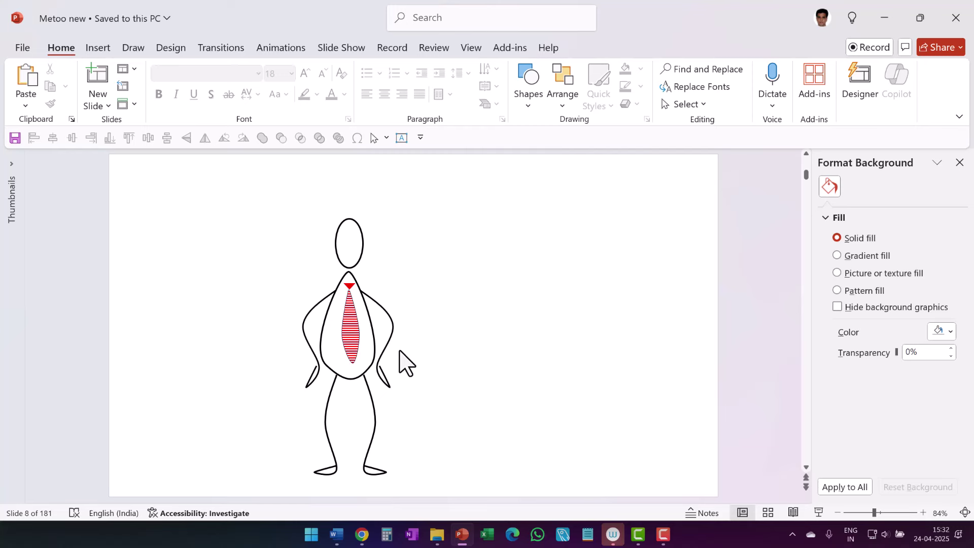
Flip the figure's left-hand arm vertically and move it up so it is raised from the shoulder
{"action": "left_click", "coordinate": [306, 339]}
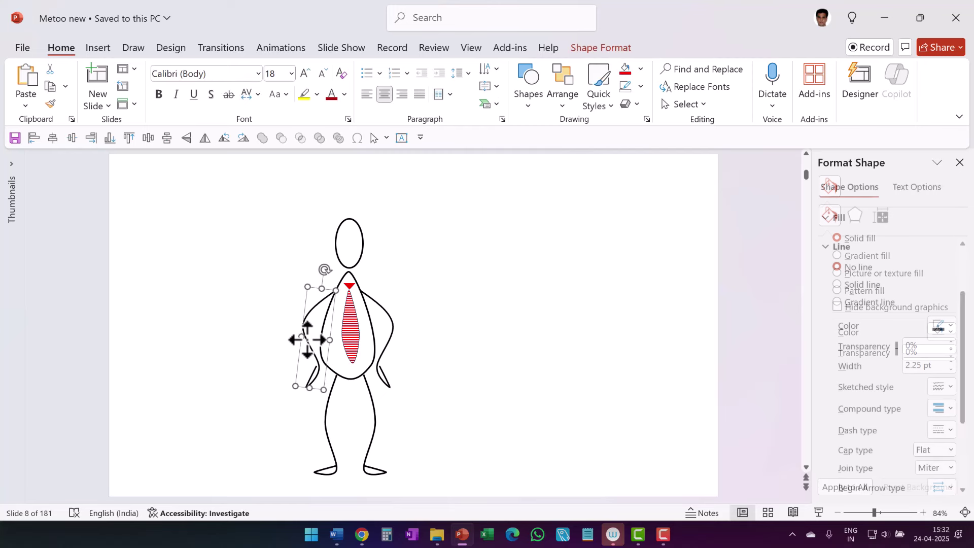
{"action": "left_click", "coordinate": [191, 142]}
{"action": "left_click_drag", "start_coordinate": [305, 323], "coordinate": [309, 238]}
{"action": "left_click", "coordinate": [528, 333]}
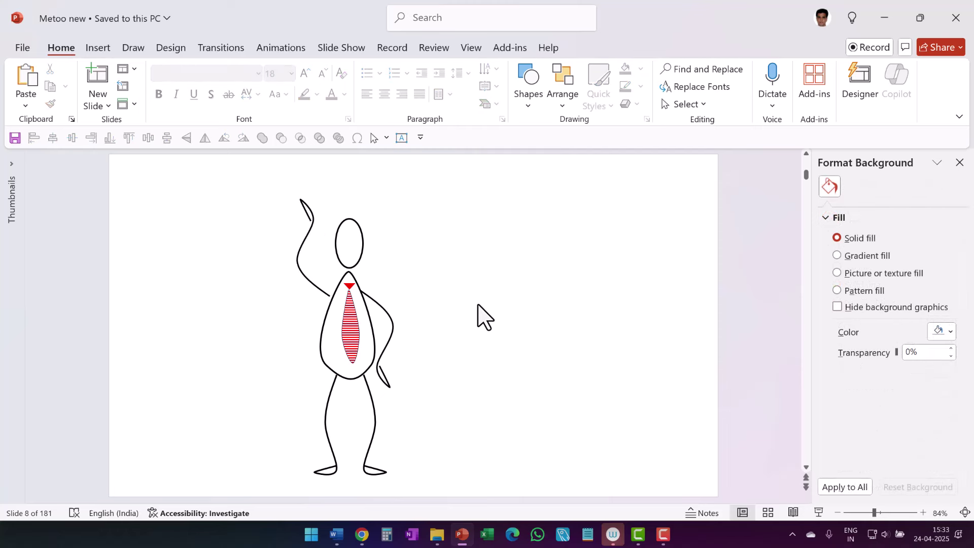
Insert a text box reading "Hi!" on the blank area beside the figure
{"action": "left_click", "coordinate": [528, 81]}
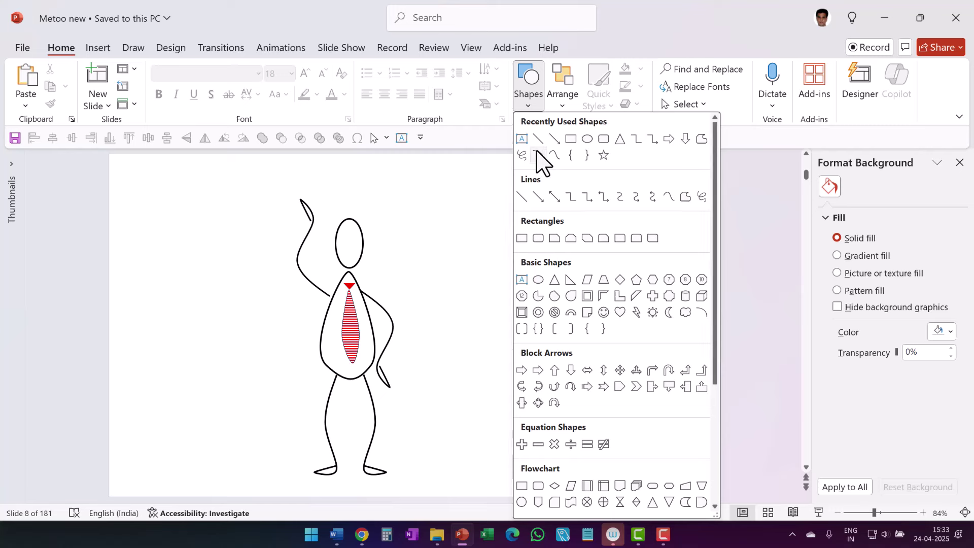
{"action": "left_click", "coordinate": [521, 139]}
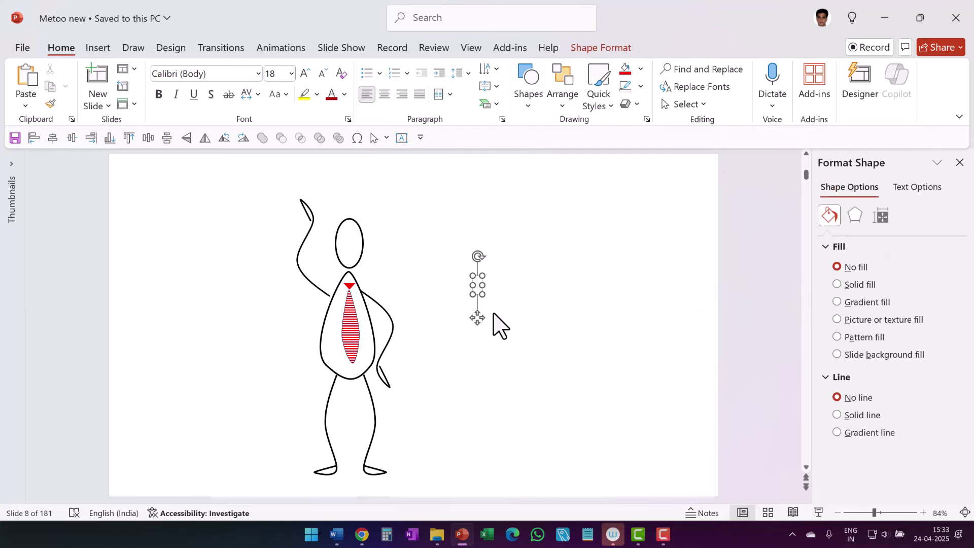
{"action": "type", "text": "Hi!"}
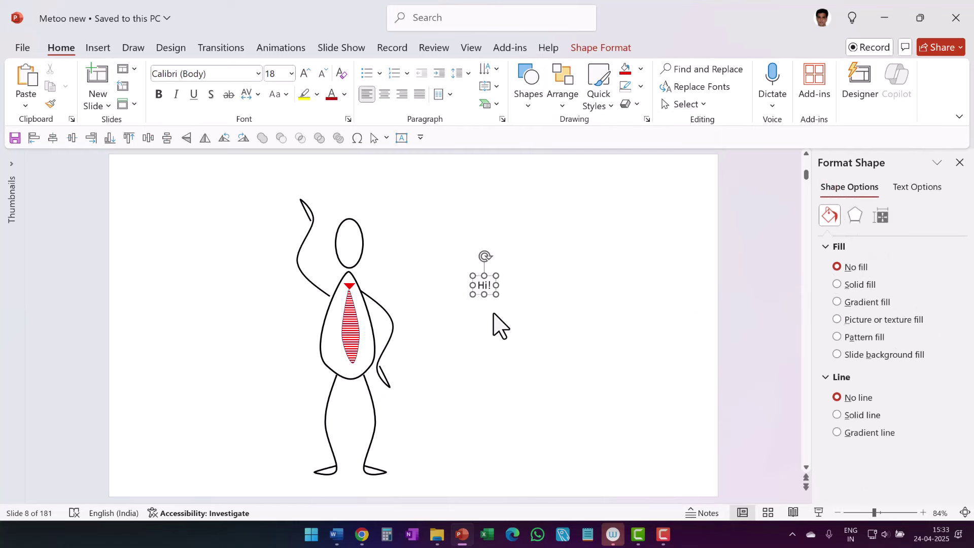
Set the "Hi!" text to the Mansalva font at size 80 and move it slightly closer to the figure
{"action": "left_click", "coordinate": [496, 276]}
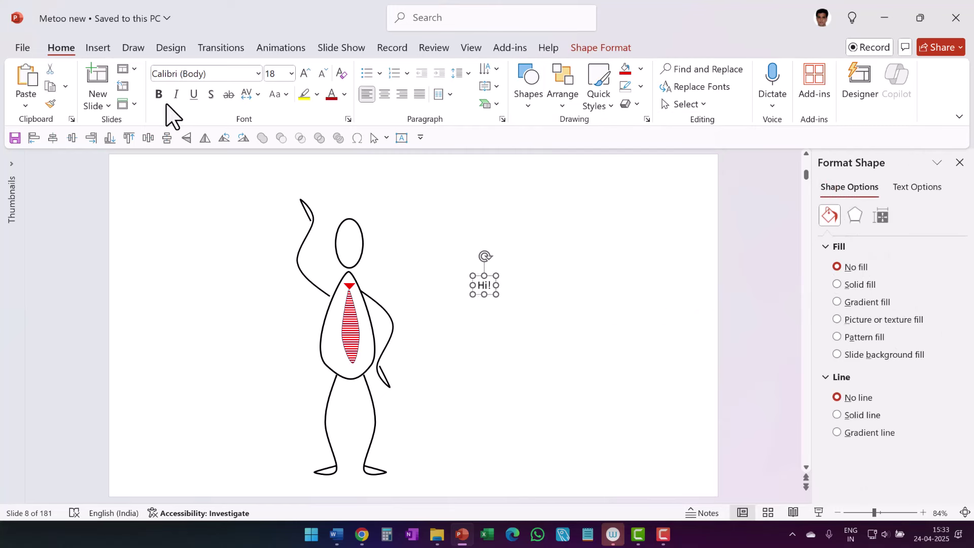
{"action": "left_click", "coordinate": [258, 75]}
{"action": "left_click", "coordinate": [196, 168]}
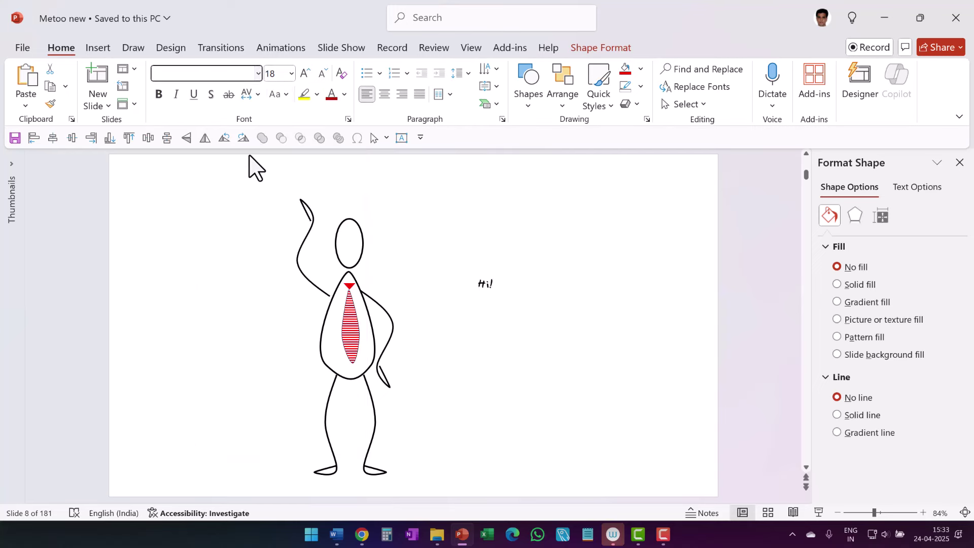
{"action": "left_click", "coordinate": [305, 73]}
{"action": "left_click", "coordinate": [305, 73]}
{"action": "left_click", "coordinate": [305, 73]}
{"action": "left_click", "coordinate": [304, 73]}
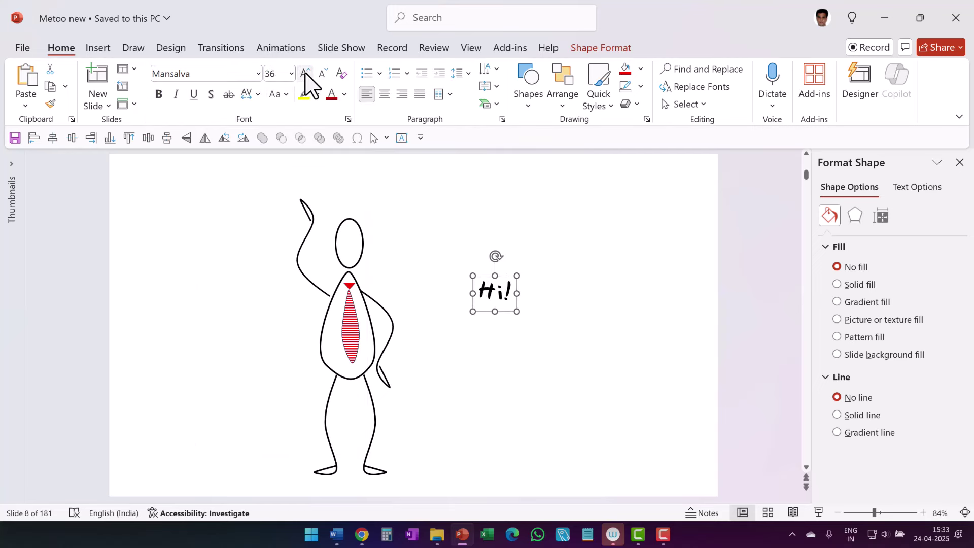
{"action": "left_click", "coordinate": [305, 73]}
{"action": "left_click", "coordinate": [305, 73]}
{"action": "left_click", "coordinate": [304, 73]}
{"action": "left_click", "coordinate": [304, 73]}
{"action": "left_click", "coordinate": [304, 73]}
{"action": "left_click", "coordinate": [305, 73]}
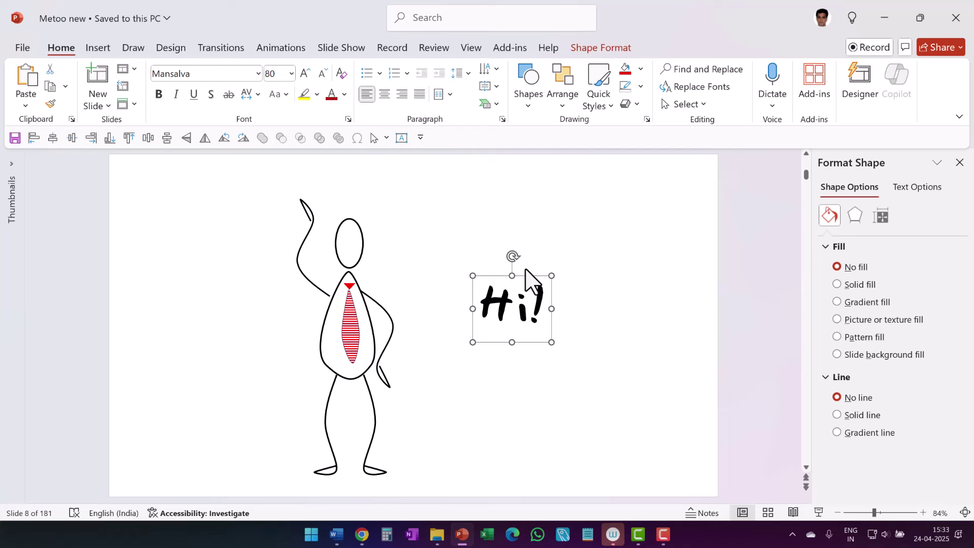
{"action": "left_click_drag", "start_coordinate": [518, 266], "coordinate": [502, 282]}
{"action": "left_click", "coordinate": [603, 352]}
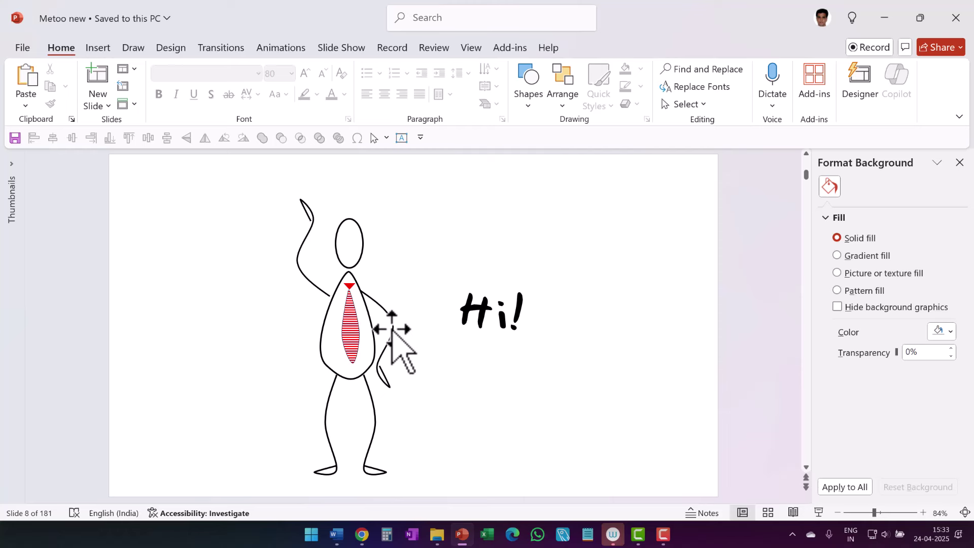
Group all parts of the figure, scale the group down and move it to the slide's lower left area
{"action": "left_click_drag", "start_coordinate": [462, 502], "coordinate": [171, 132]}
{"action": "key", "text": "ctrl+g"}
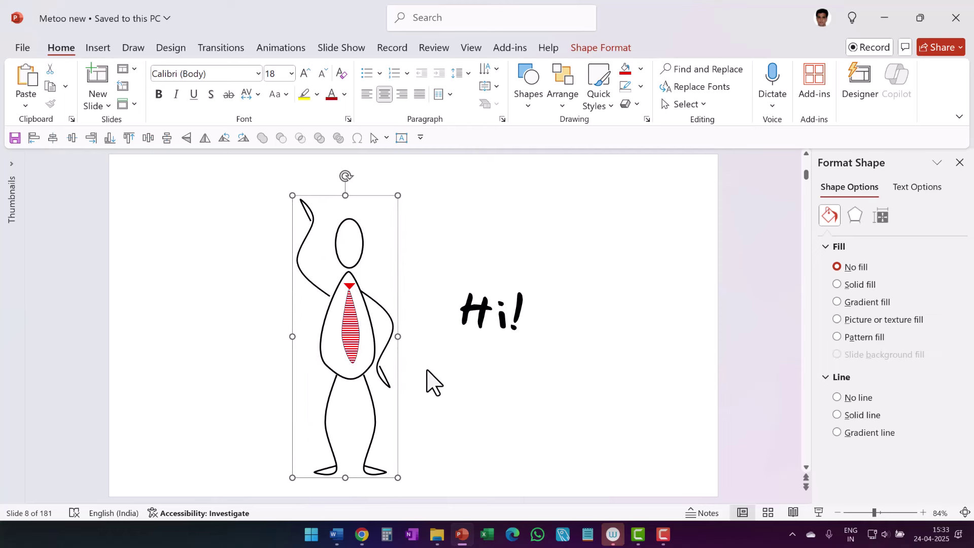
{"action": "left_click_drag", "start_coordinate": [398, 477], "coordinate": [379, 427]}
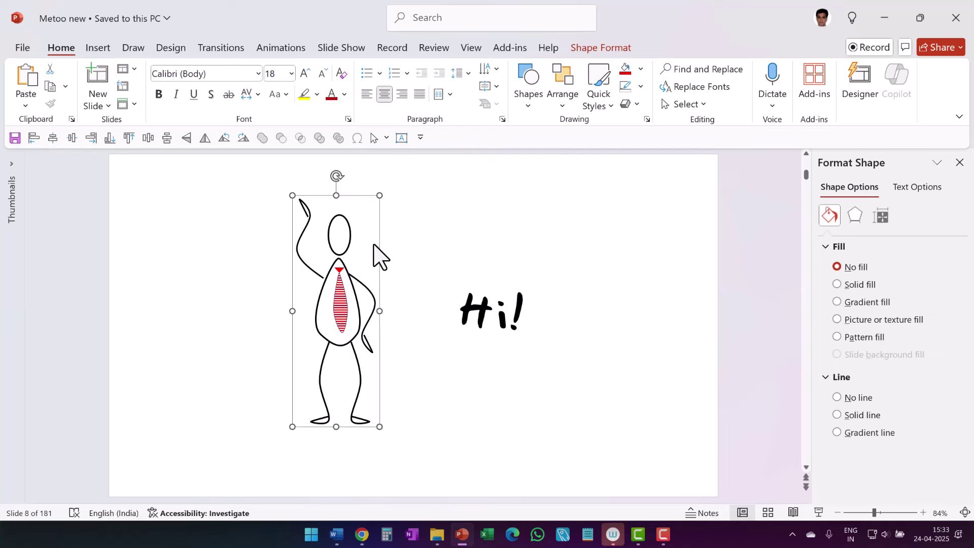
{"action": "left_click_drag", "start_coordinate": [380, 250], "coordinate": [300, 297]}
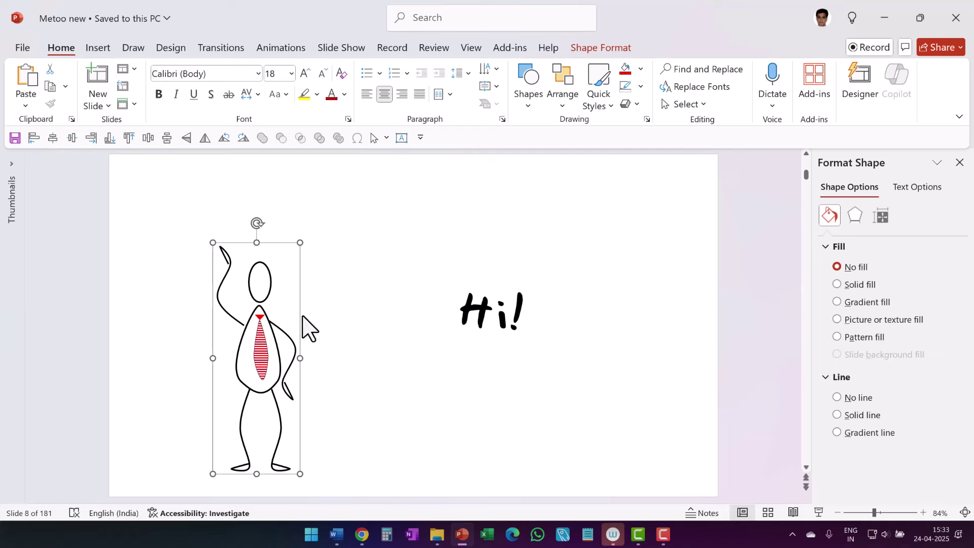
Ungroup the figure and flip its lowered arm vertically, raising it from the shoulder to mirror the other arm
{"action": "right_click", "coordinate": [299, 310]}
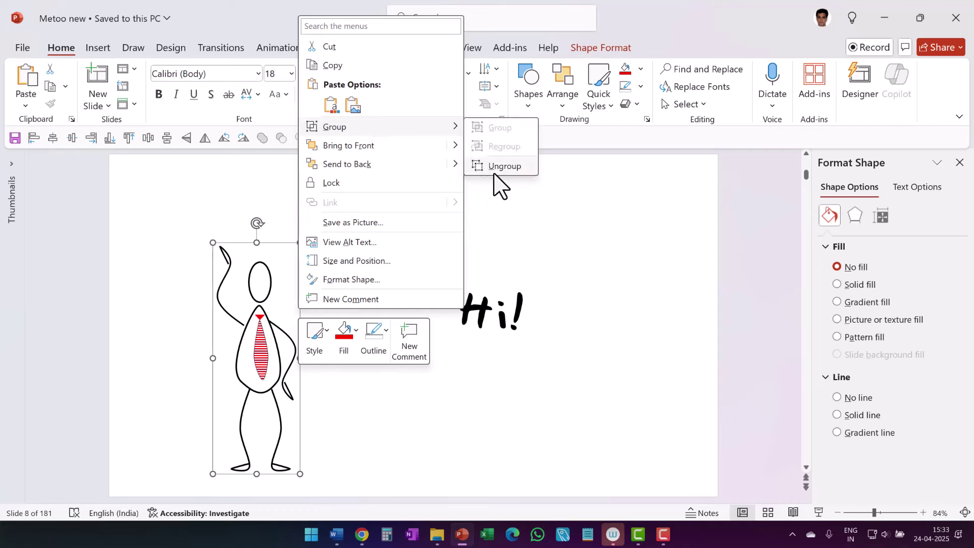
{"action": "left_click", "coordinate": [356, 320]}
{"action": "left_click", "coordinate": [356, 319]}
{"action": "left_click", "coordinate": [295, 359]}
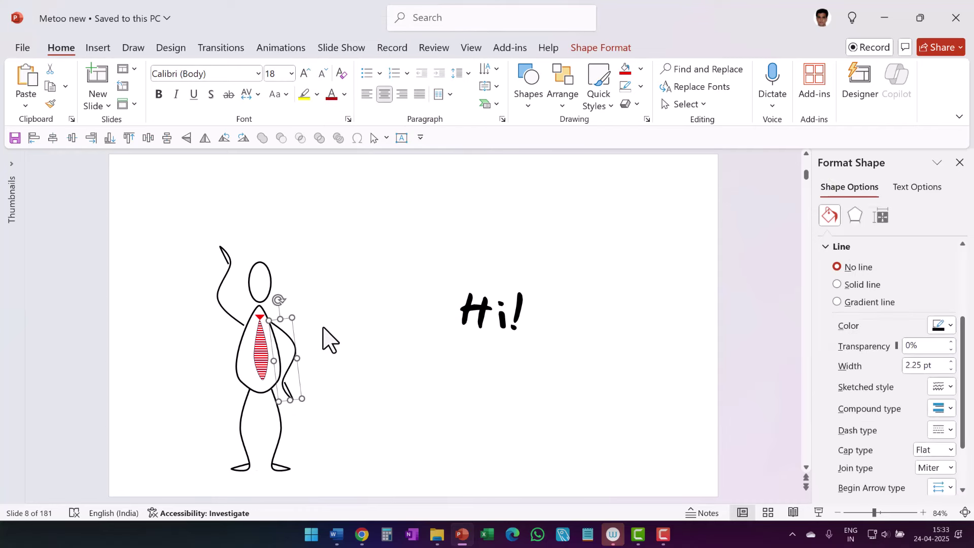
{"action": "left_click", "coordinate": [196, 142]}
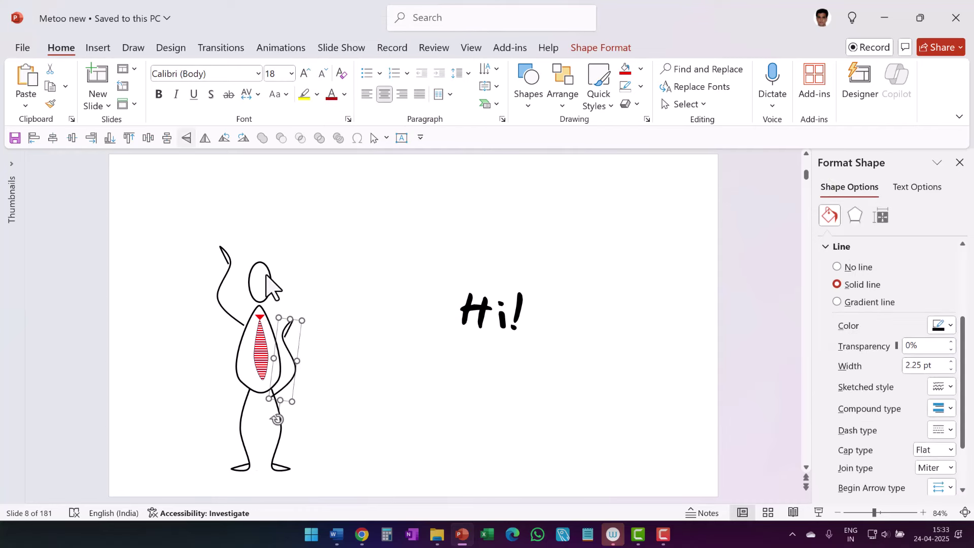
{"action": "mouse_move", "coordinate": [276, 282]}
{"action": "left_mouse_down"}
{"action": "mouse_move", "coordinate": [321, 257]}
{"action": "mouse_move", "coordinate": [306, 262]}
{"action": "left_mouse_up"}
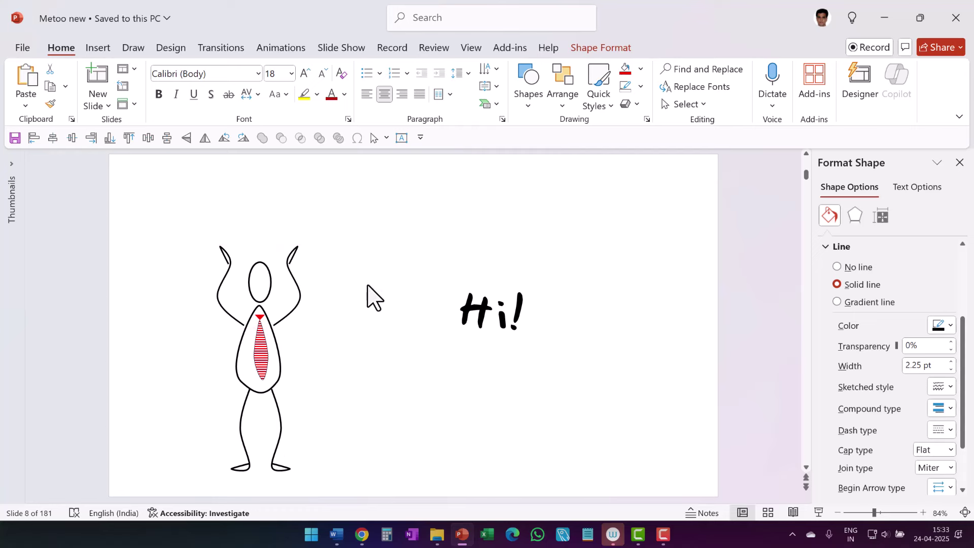
{"action": "left_click", "coordinate": [386, 269]}
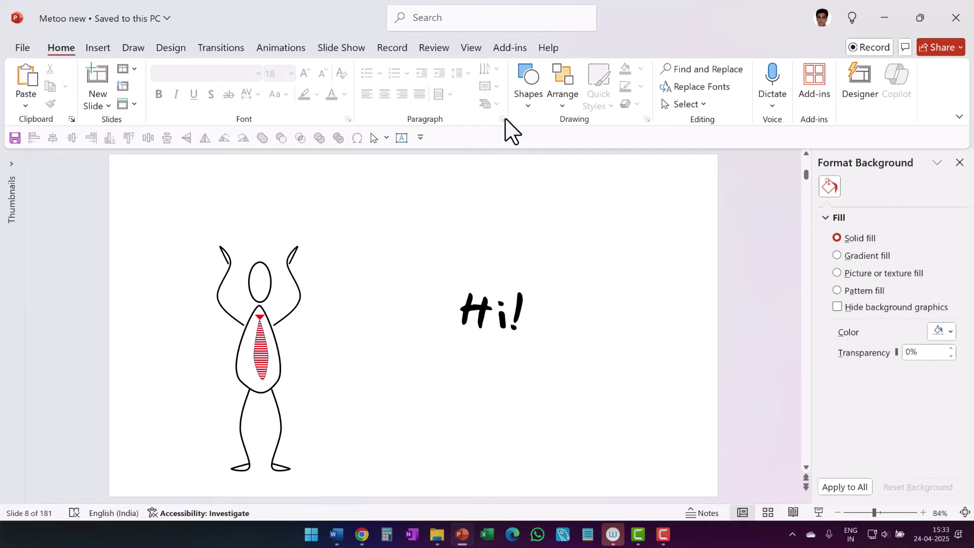
Draw a rectangle about 15.43 by 4.17 cm above the figure's head, overlapping the raised hands, and send it to the back
{"action": "left_click", "coordinate": [530, 104]}
{"action": "left_click", "coordinate": [566, 140]}
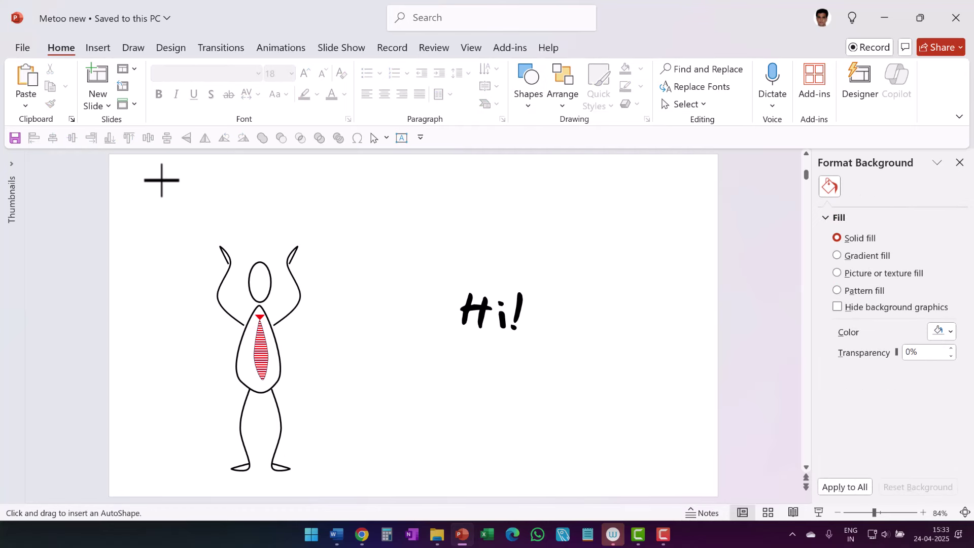
{"action": "left_click_drag", "start_coordinate": [143, 180], "coordinate": [420, 255]}
{"action": "right_click", "coordinate": [391, 231]}
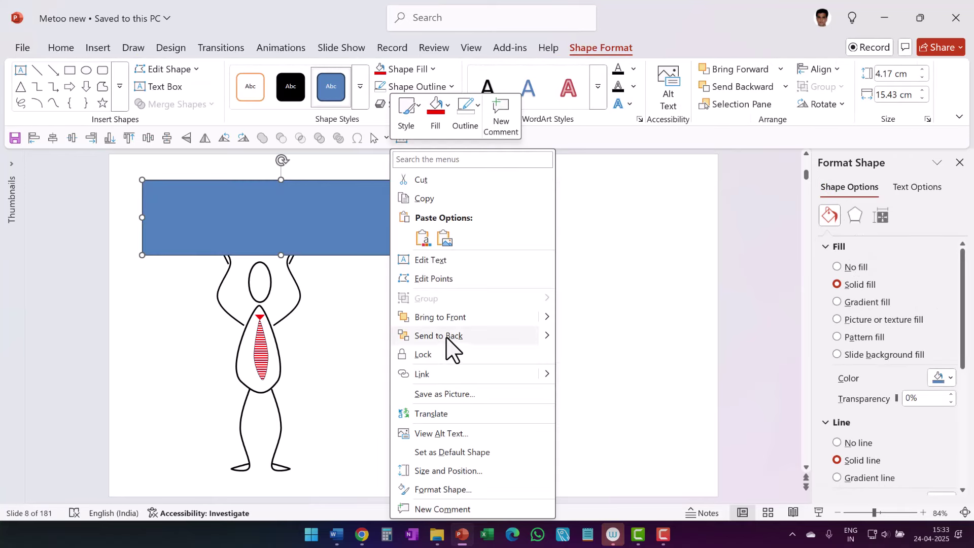
{"action": "key", "text": "Escape"}
Fill the banner rectangle with white and set its outline weight to 2.25 pt
{"action": "left_click", "coordinate": [407, 70]}
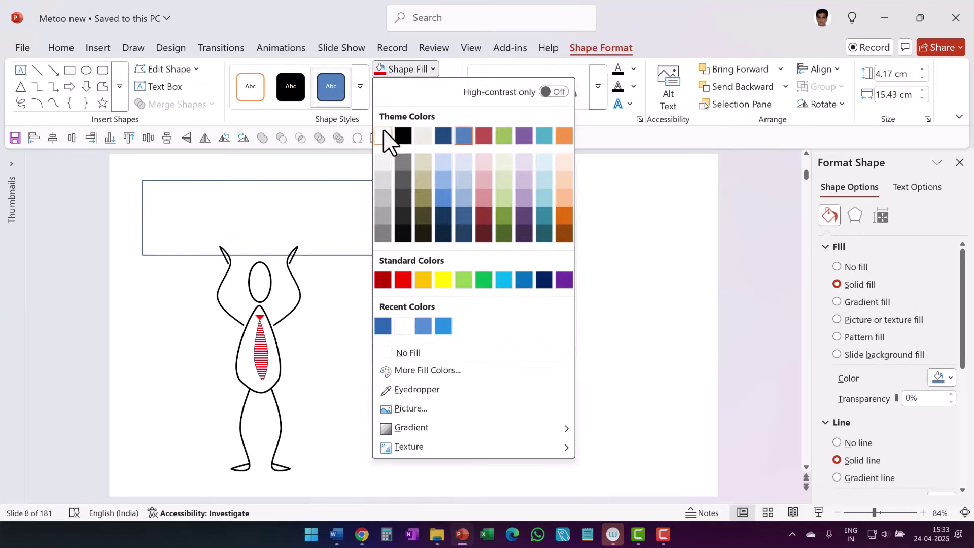
{"action": "left_click", "coordinate": [385, 137]}
{"action": "left_click", "coordinate": [434, 87]}
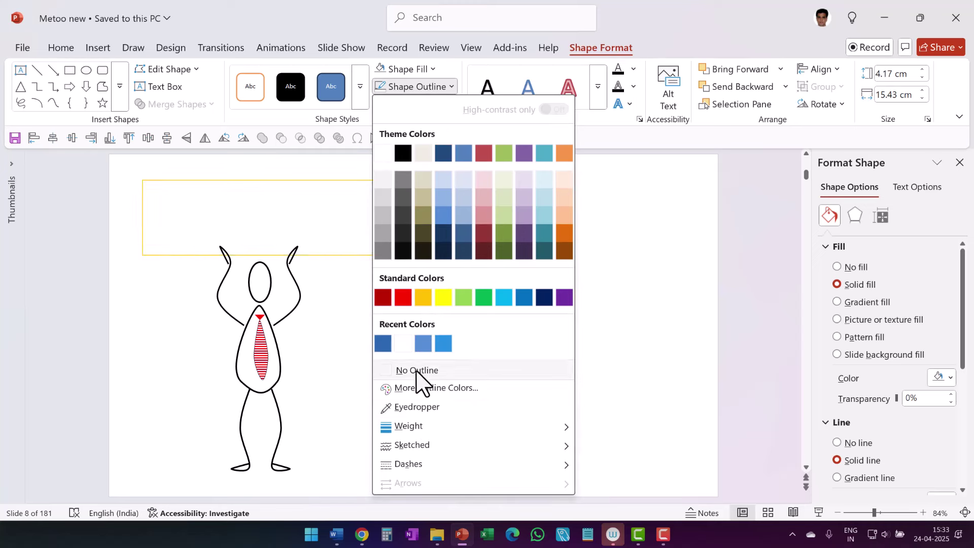
{"action": "mouse_move", "coordinate": [413, 426]}
{"action": "left_click", "coordinate": [663, 446]}
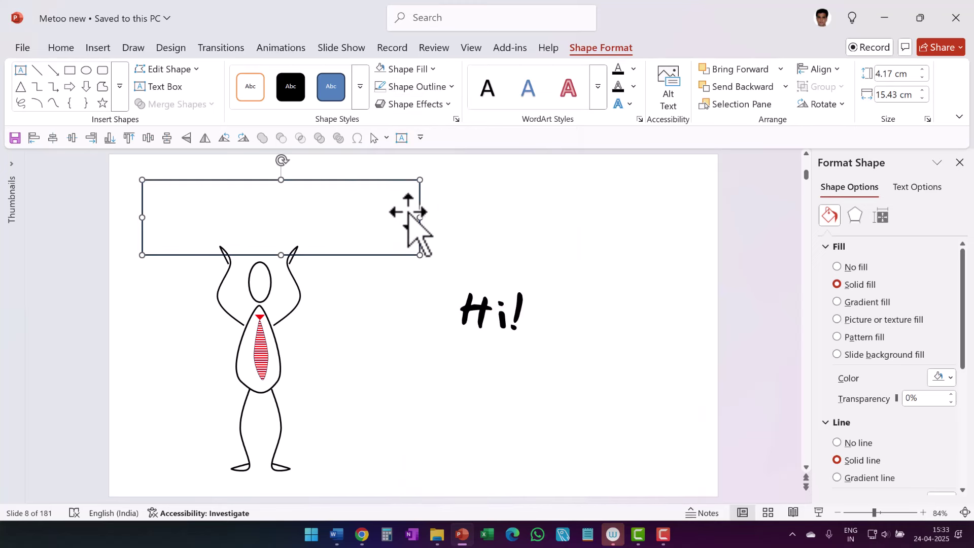
Give the banner's outline the waviest sketched line style
{"action": "scroll", "coordinate": [863, 363], "scroll_direction": "down", "scroll_amount": 3}
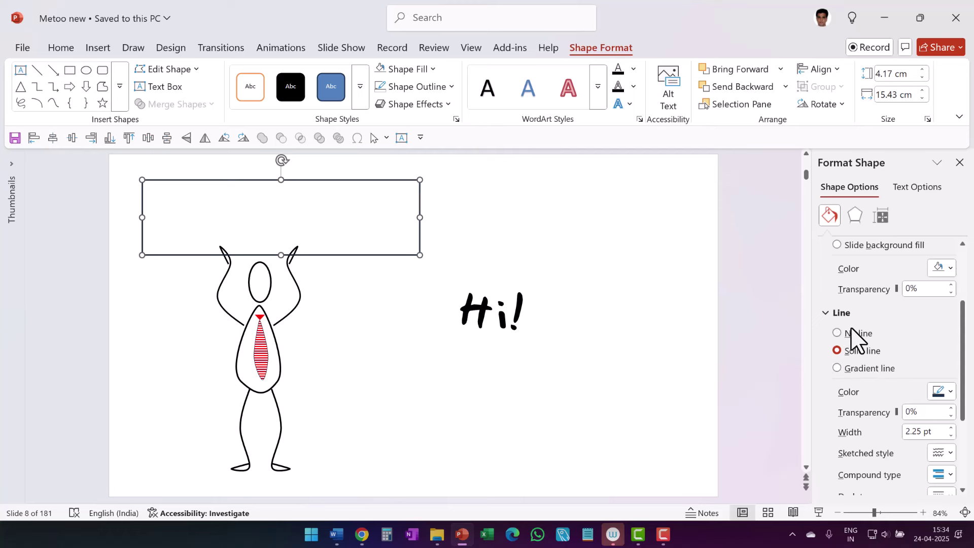
{"action": "left_click", "coordinate": [938, 455]}
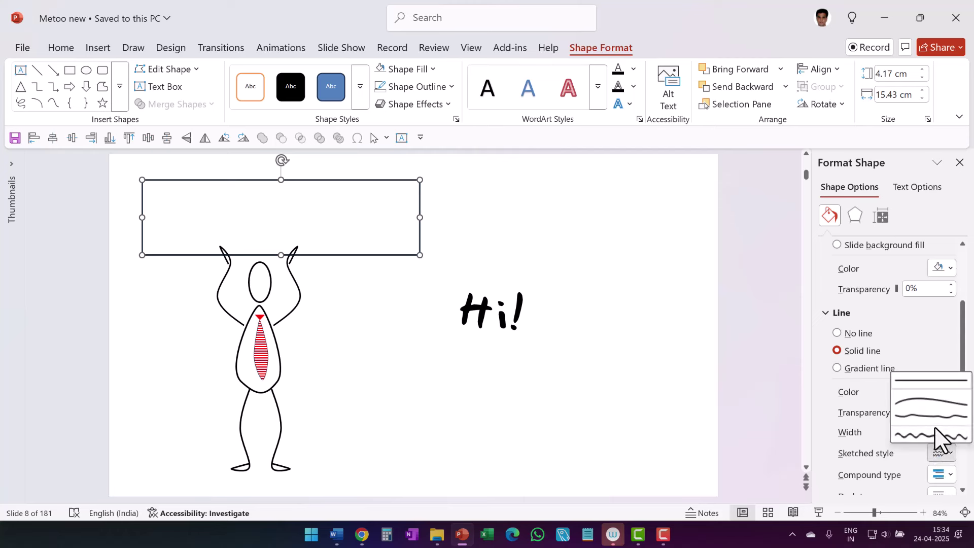
{"action": "left_click", "coordinate": [933, 436]}
{"action": "left_click", "coordinate": [364, 283]}
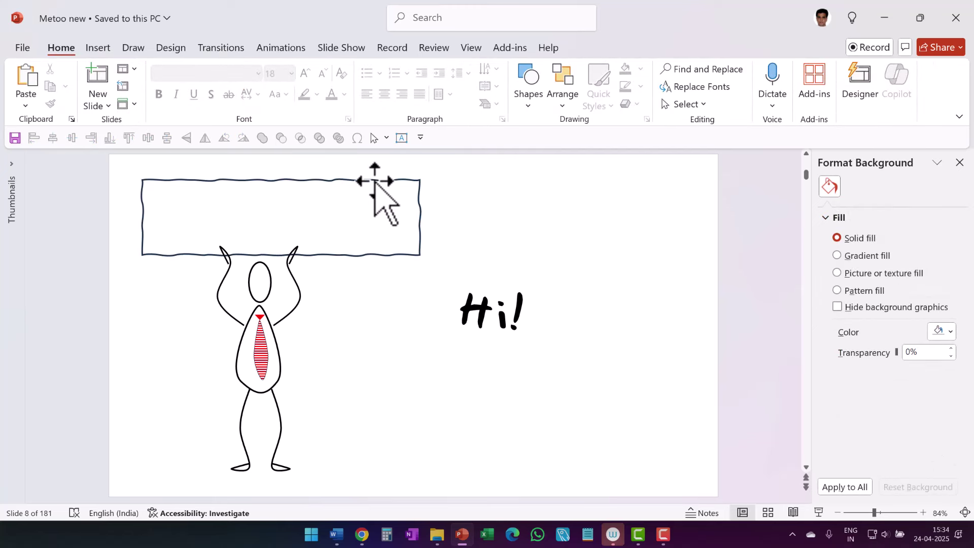
Move the "Hi!" text onto the banner, above the figure's head
{"action": "left_click", "coordinate": [495, 336]}
{"action": "left_click_drag", "start_coordinate": [518, 300], "coordinate": [296, 192]}
{"action": "left_click", "coordinate": [544, 388]}
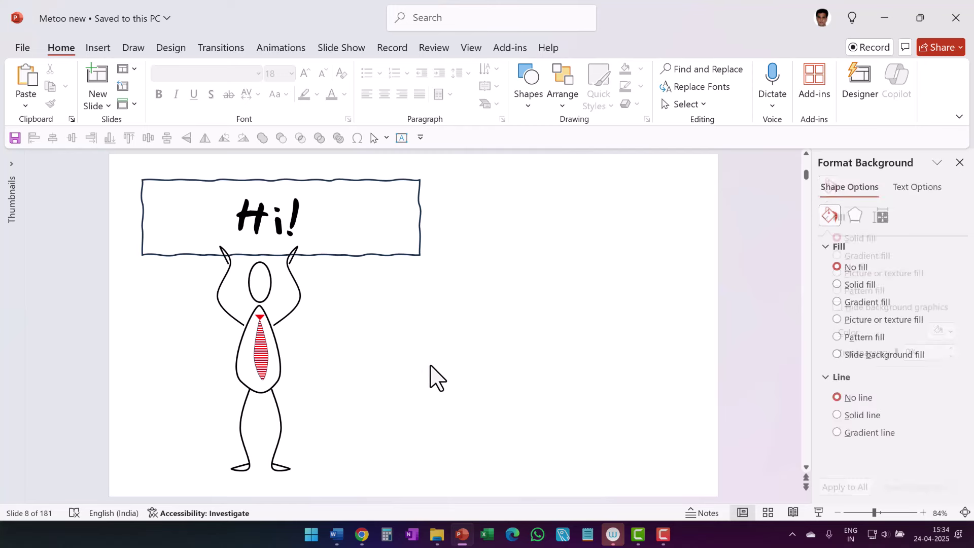
Duplicate the figure's head, arms, torso and tie without the legs and place the copy on the slide's blank right side
{"action": "left_click_drag", "start_coordinate": [369, 409], "coordinate": [101, 203]}
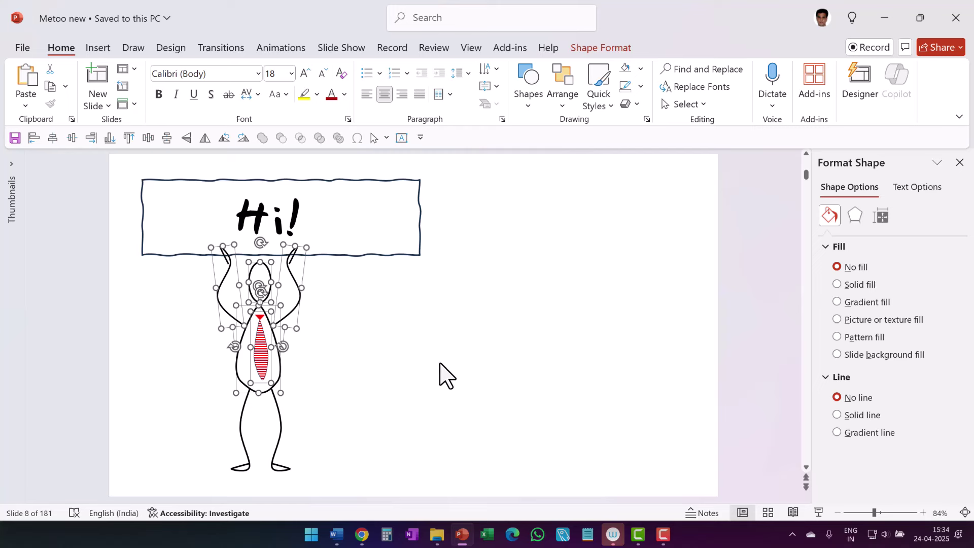
{"action": "key", "text": "ctrl+v"}
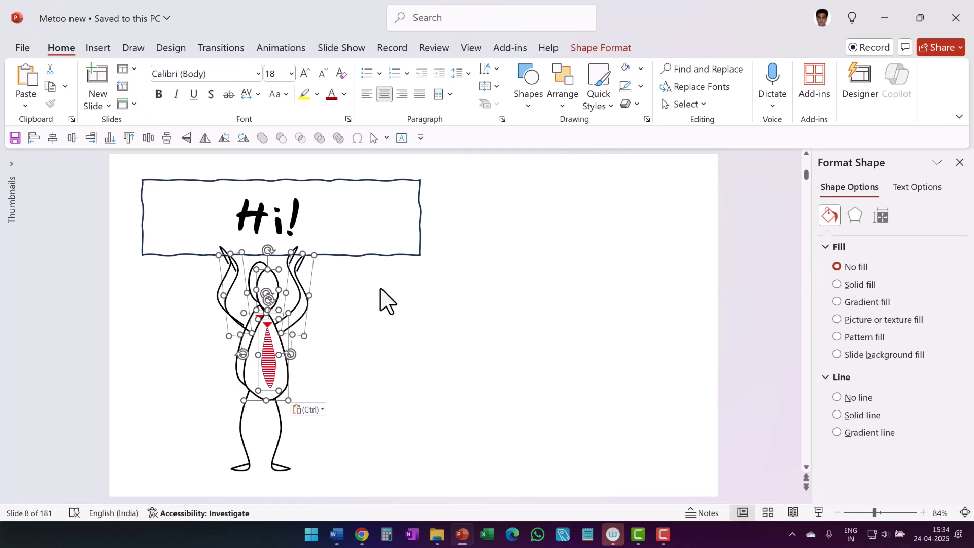
{"action": "left_click_drag", "start_coordinate": [308, 293], "coordinate": [604, 252]}
{"action": "left_click", "coordinate": [659, 318]}
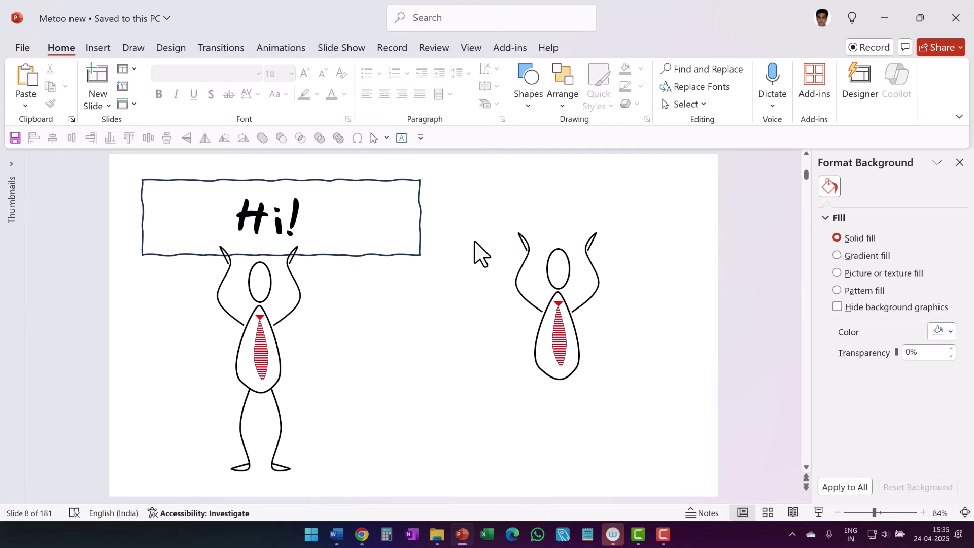
Draw a folded leg with a pointed foot using the Curve tool, from the copied torso's lower left side across beneath it to the right
{"action": "left_click", "coordinate": [529, 98]}
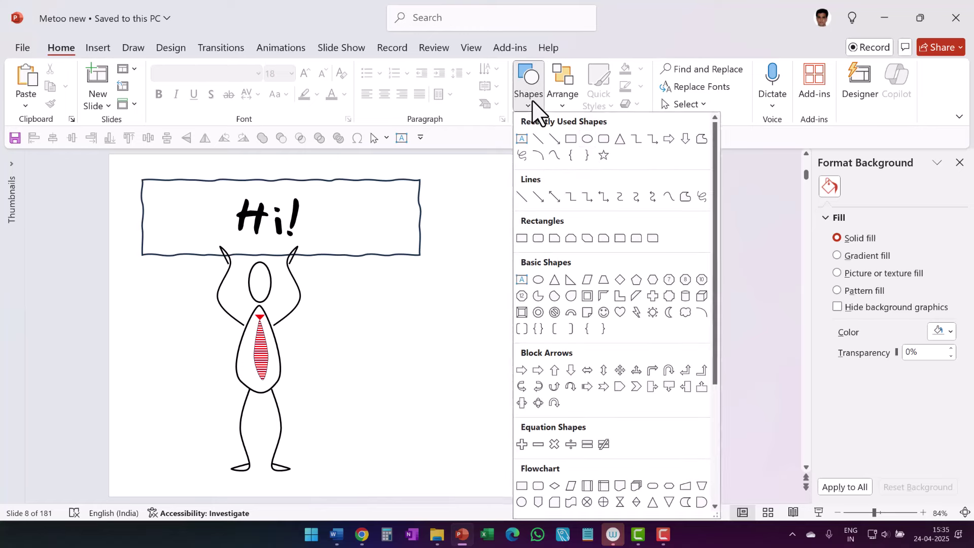
{"action": "left_click", "coordinate": [669, 197]}
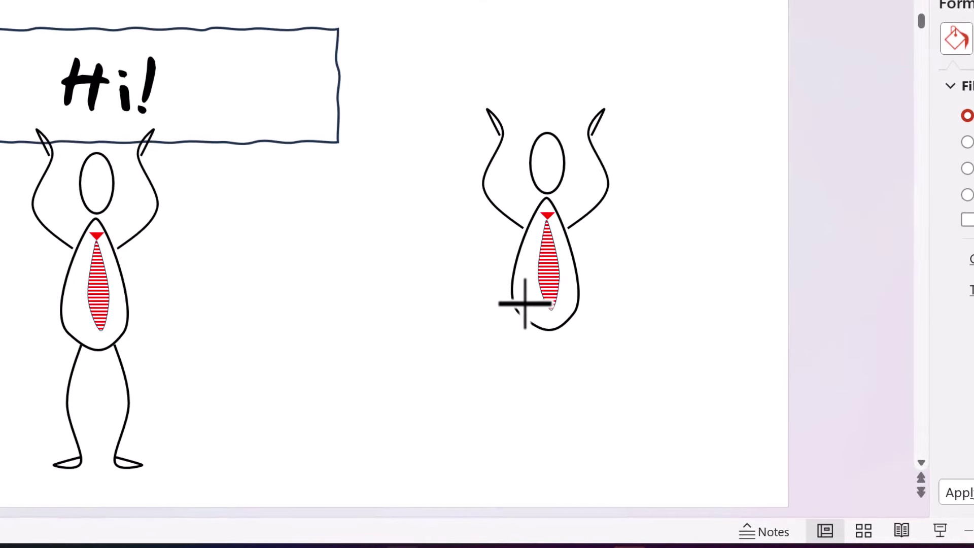
{"action": "left_click", "coordinate": [544, 364]}
{"action": "left_click", "coordinate": [473, 307]}
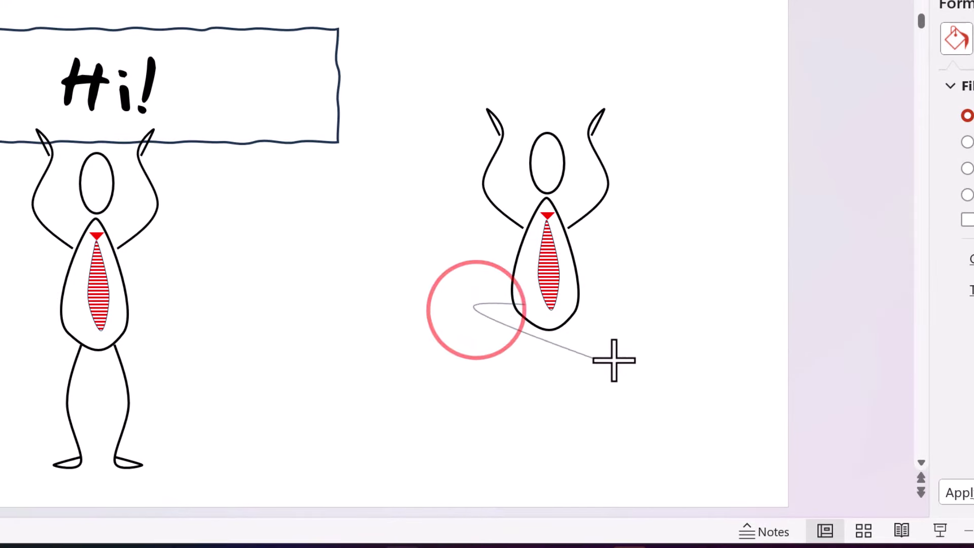
{"action": "left_click", "coordinate": [645, 356]}
{"action": "left_click", "coordinate": [628, 404]}
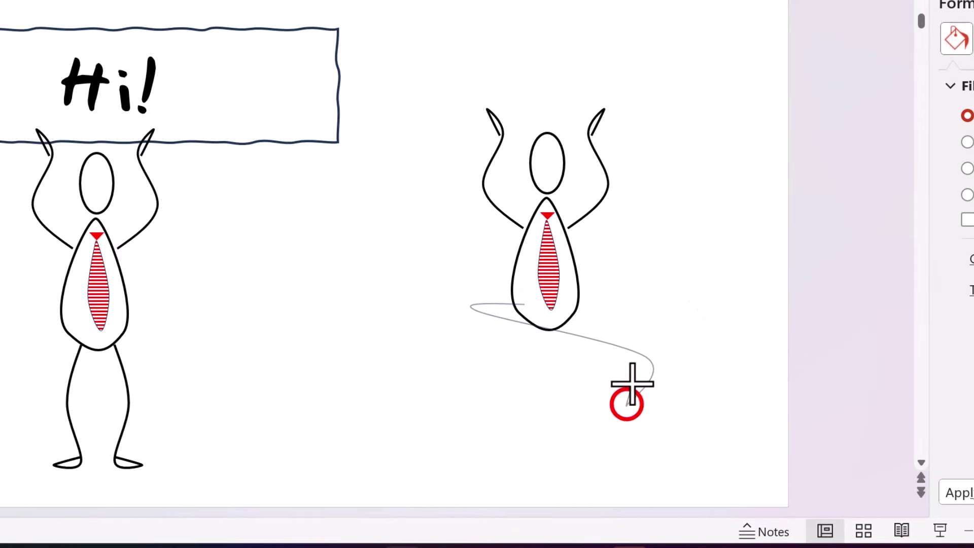
{"action": "double_click", "coordinate": [643, 361]}
{"action": "left_click", "coordinate": [741, 354]}
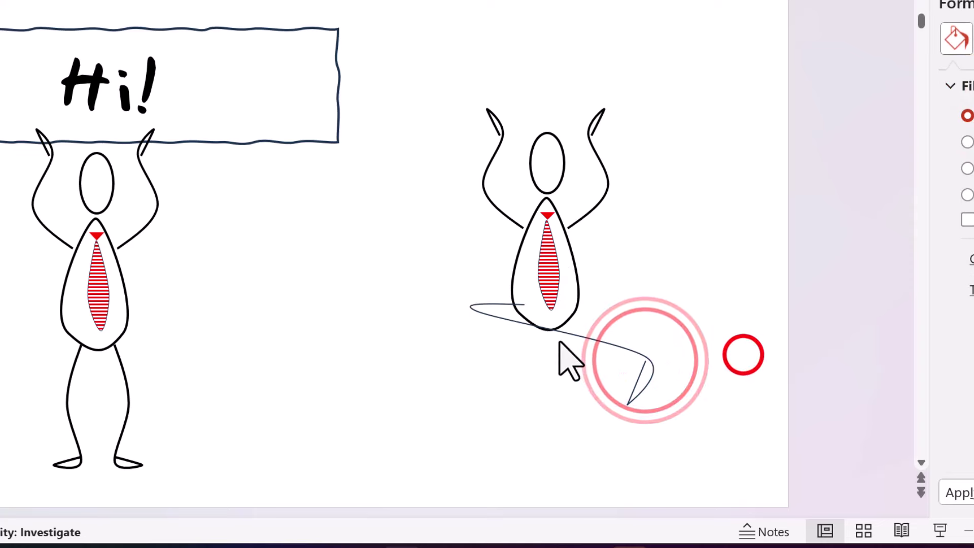